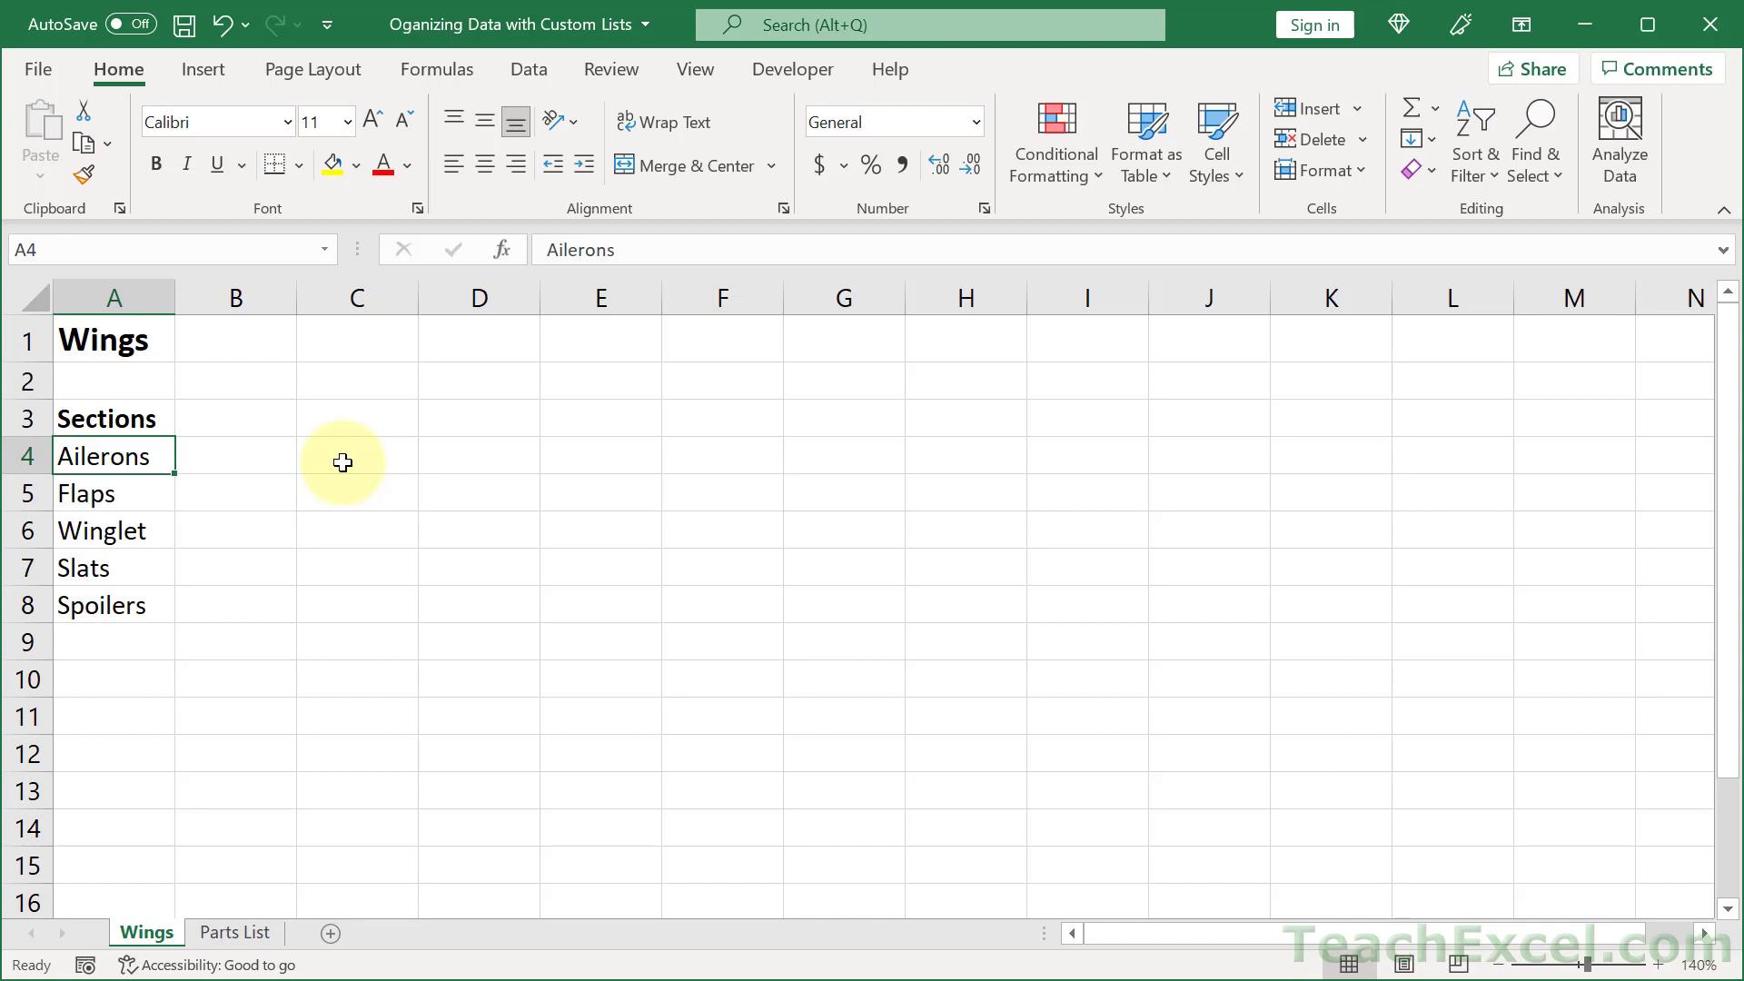
Enter Ailerons in C4 and fill it down to C8 to get Ailerons through Spoilers.
{"action": "left_click", "coordinate": [342, 462]}
{"action": "type", "text": "Ailerons"}
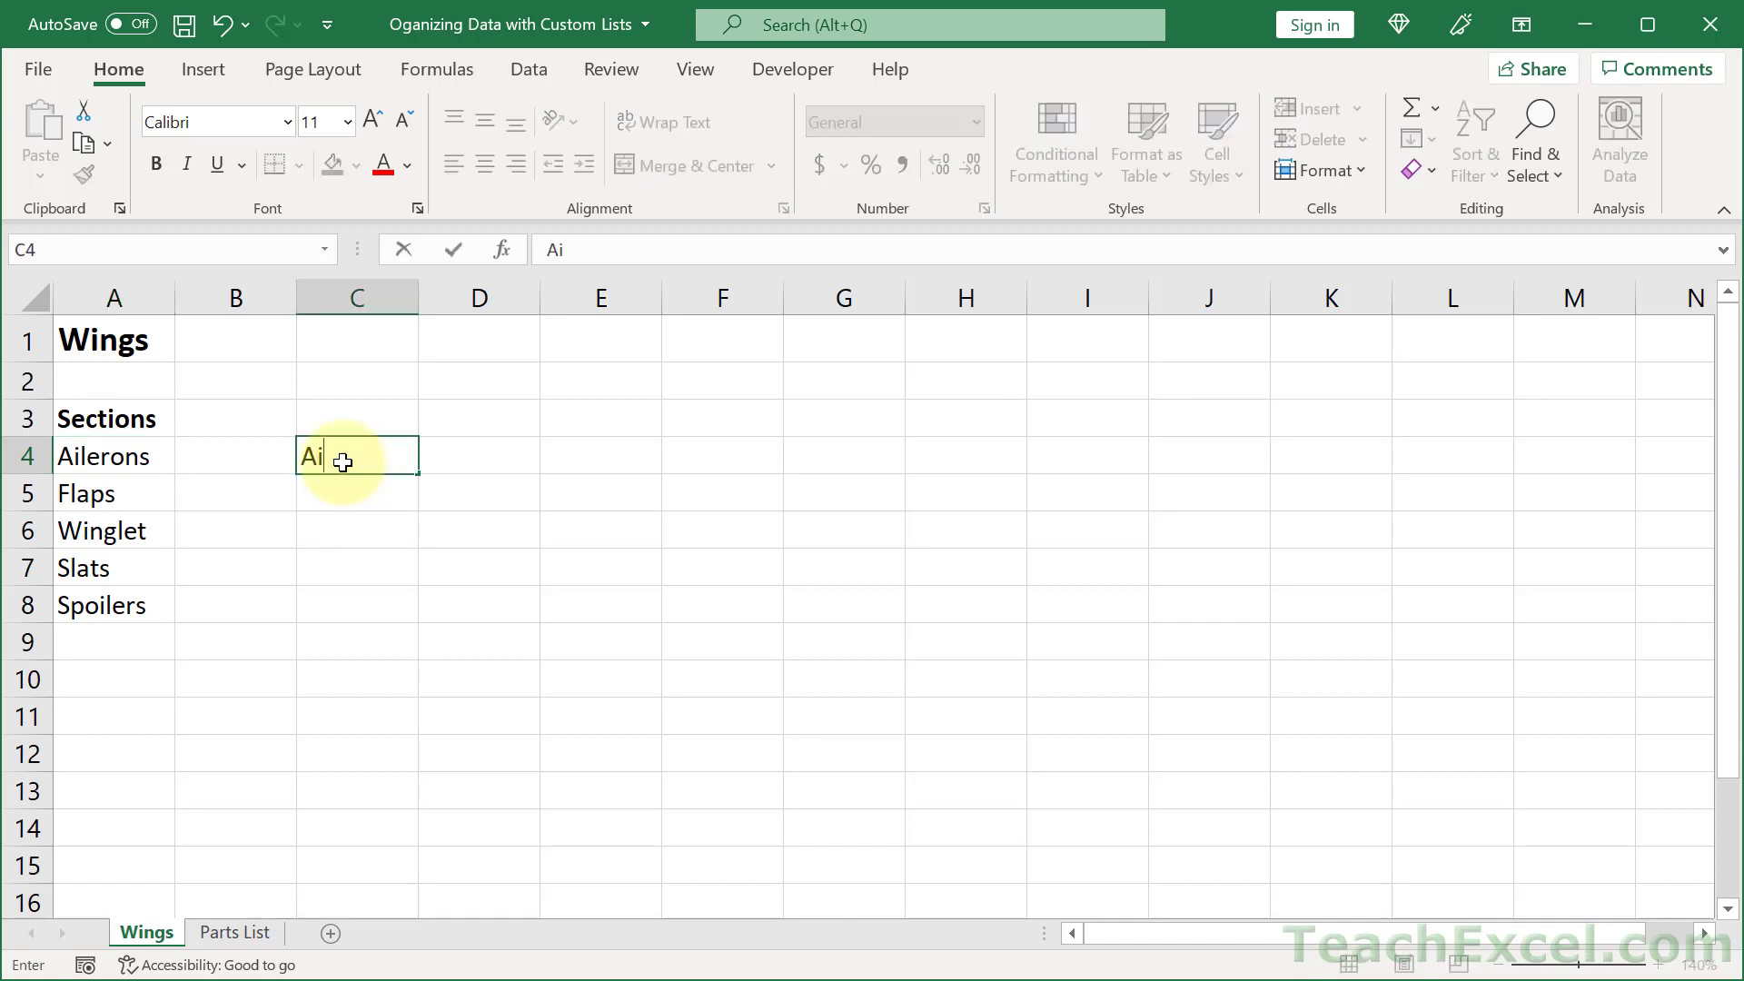
{"action": "left_click", "coordinate": [343, 462]}
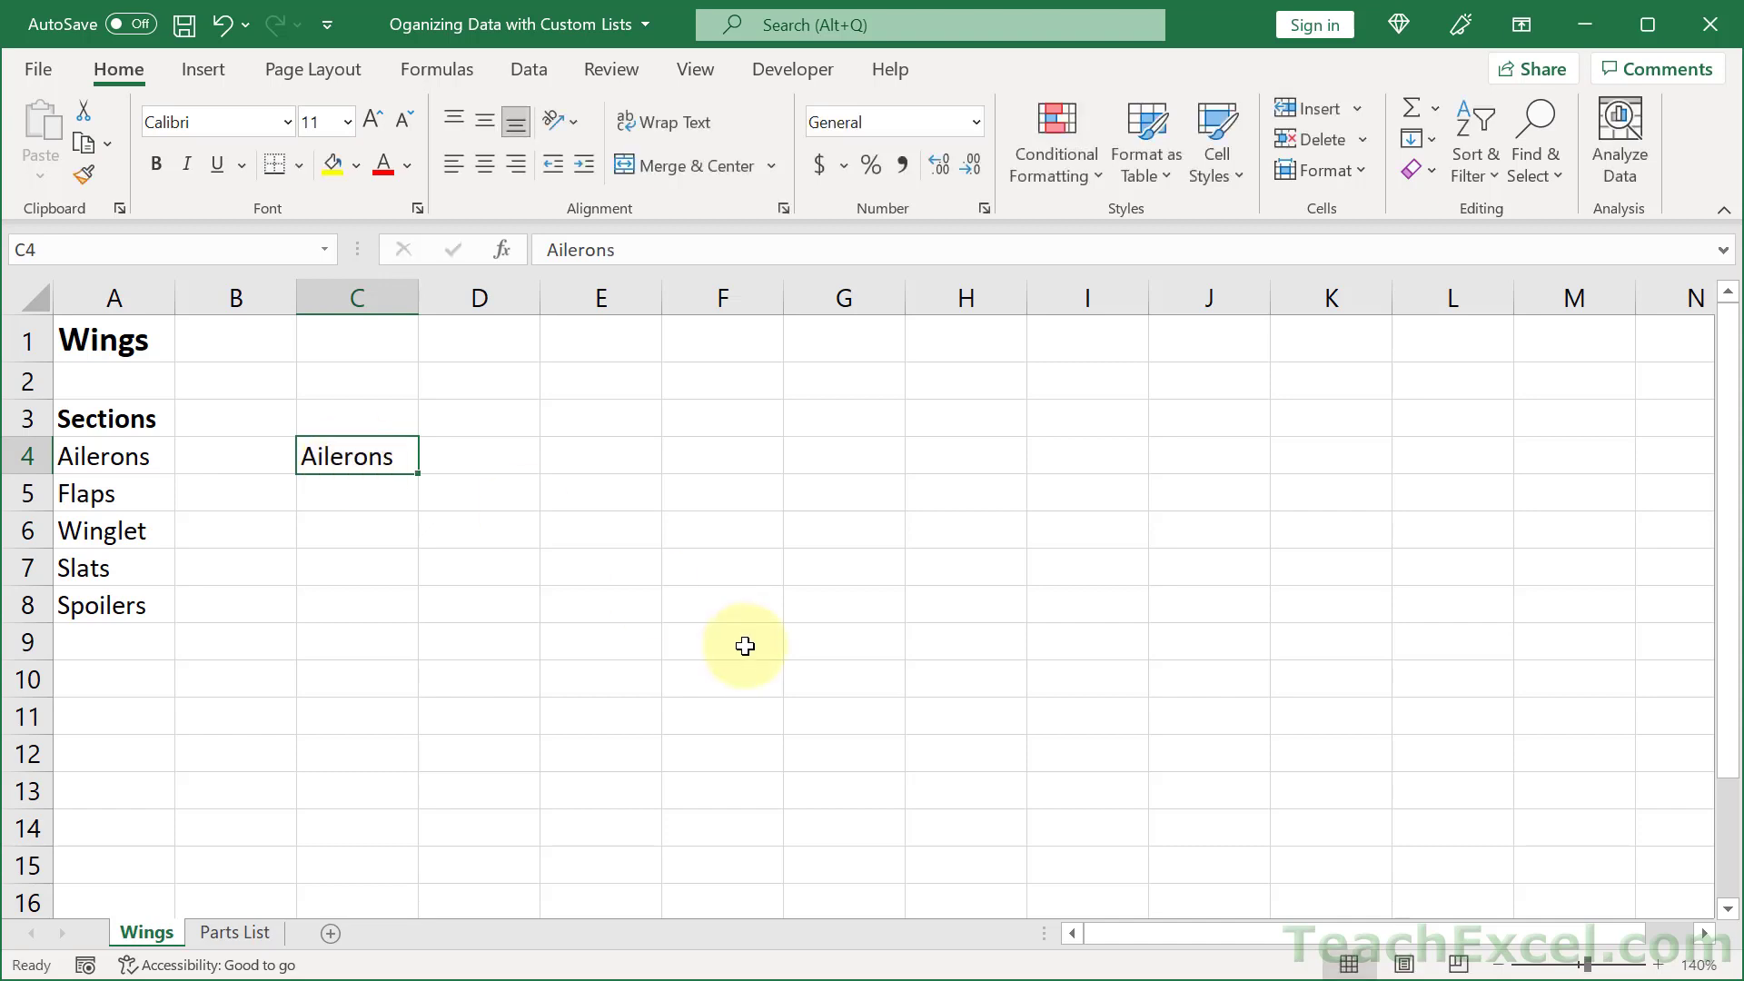
{"action": "left_click_drag", "start_coordinate": [419, 473], "coordinate": [404, 621]}
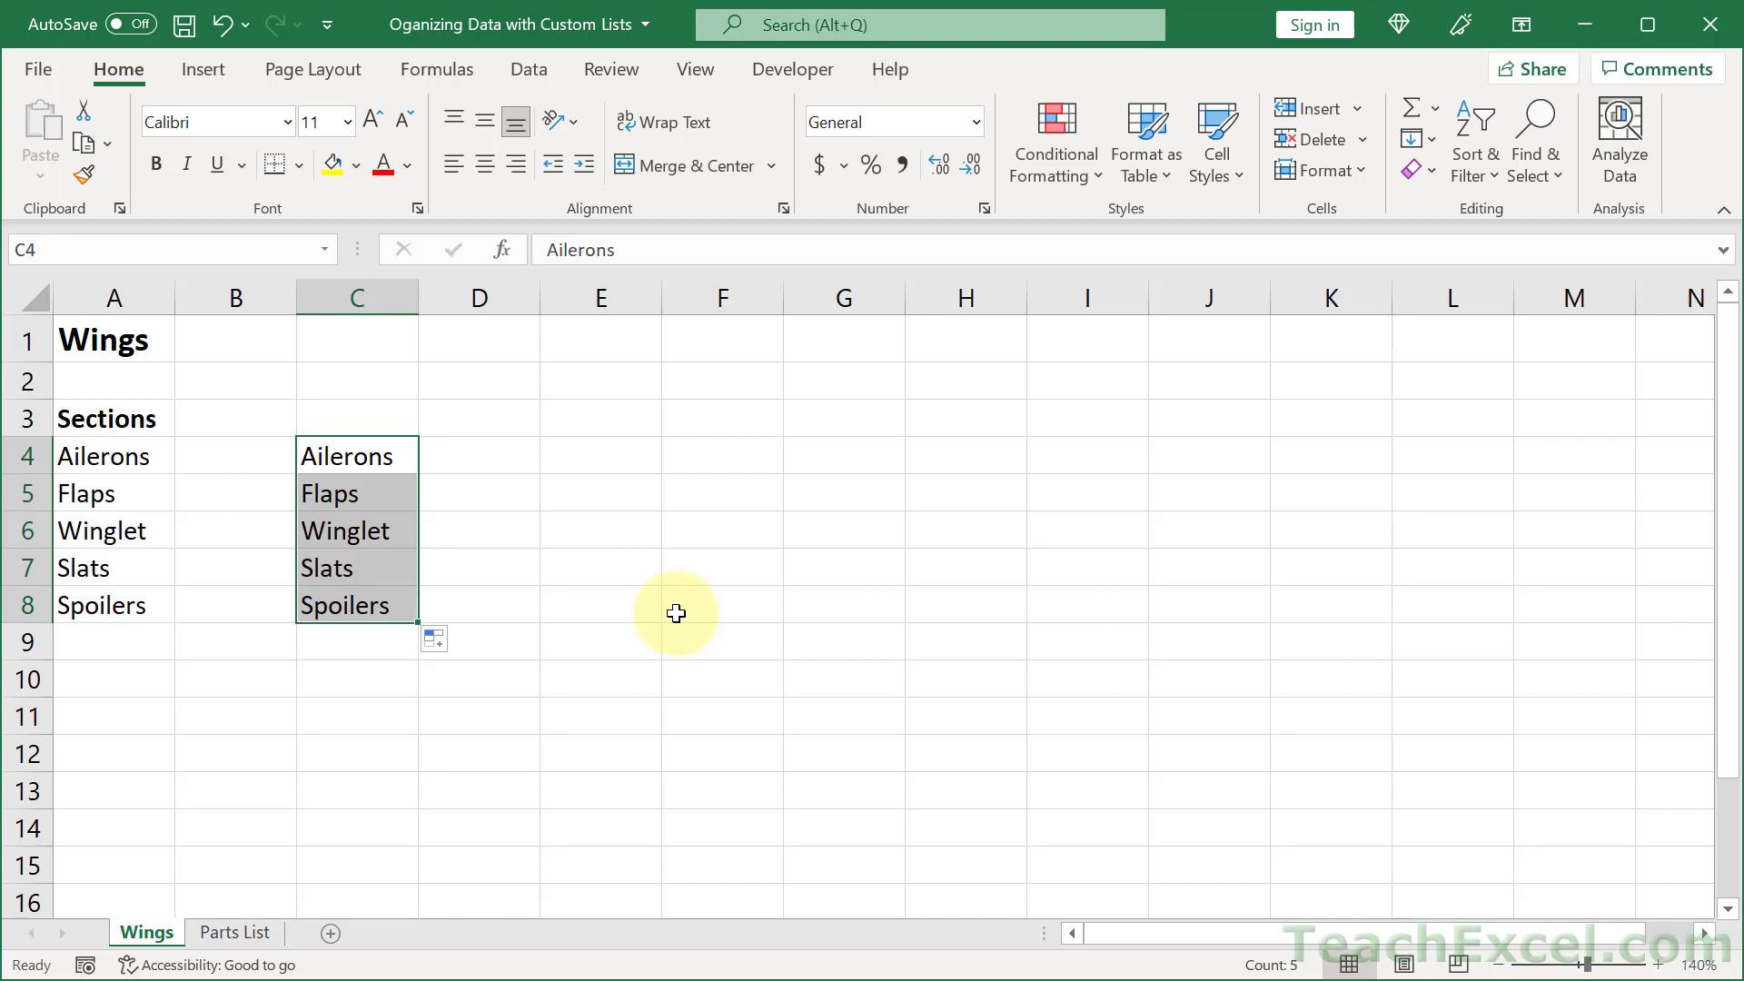
{"action": "left_click", "coordinate": [493, 534]}
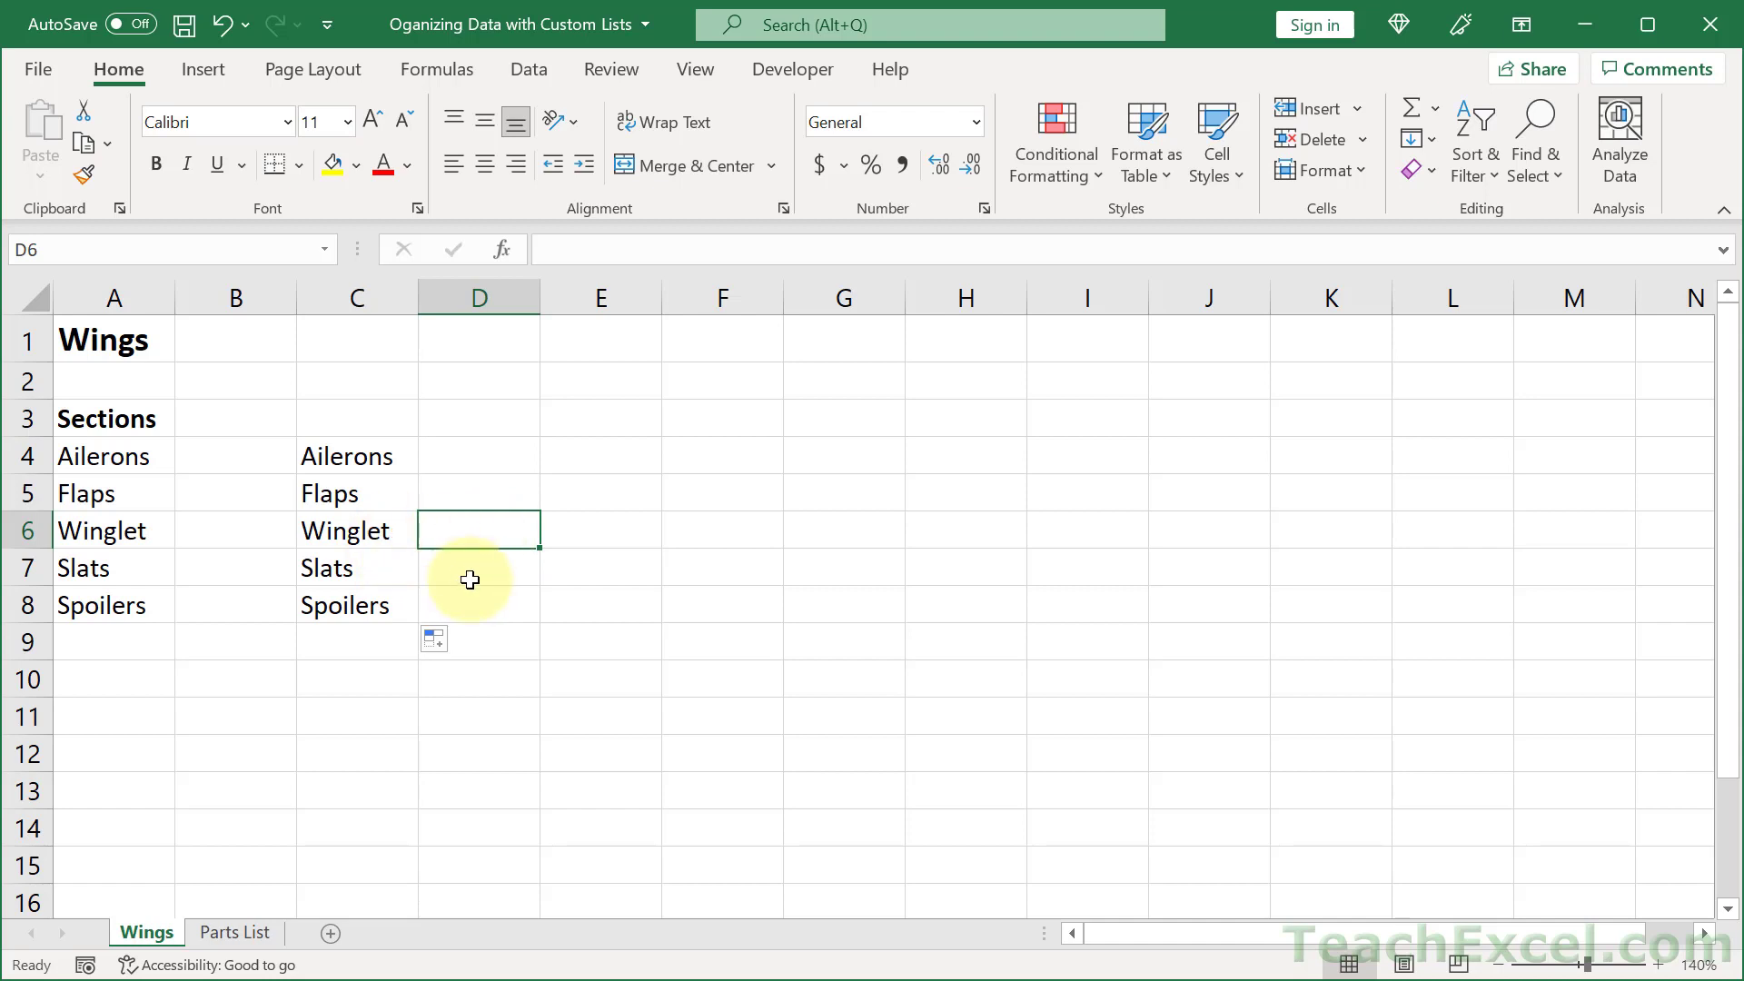
Sort the Parts List A to Z by the Type column, then return to the Wings sheet.
{"action": "left_click", "coordinate": [227, 936]}
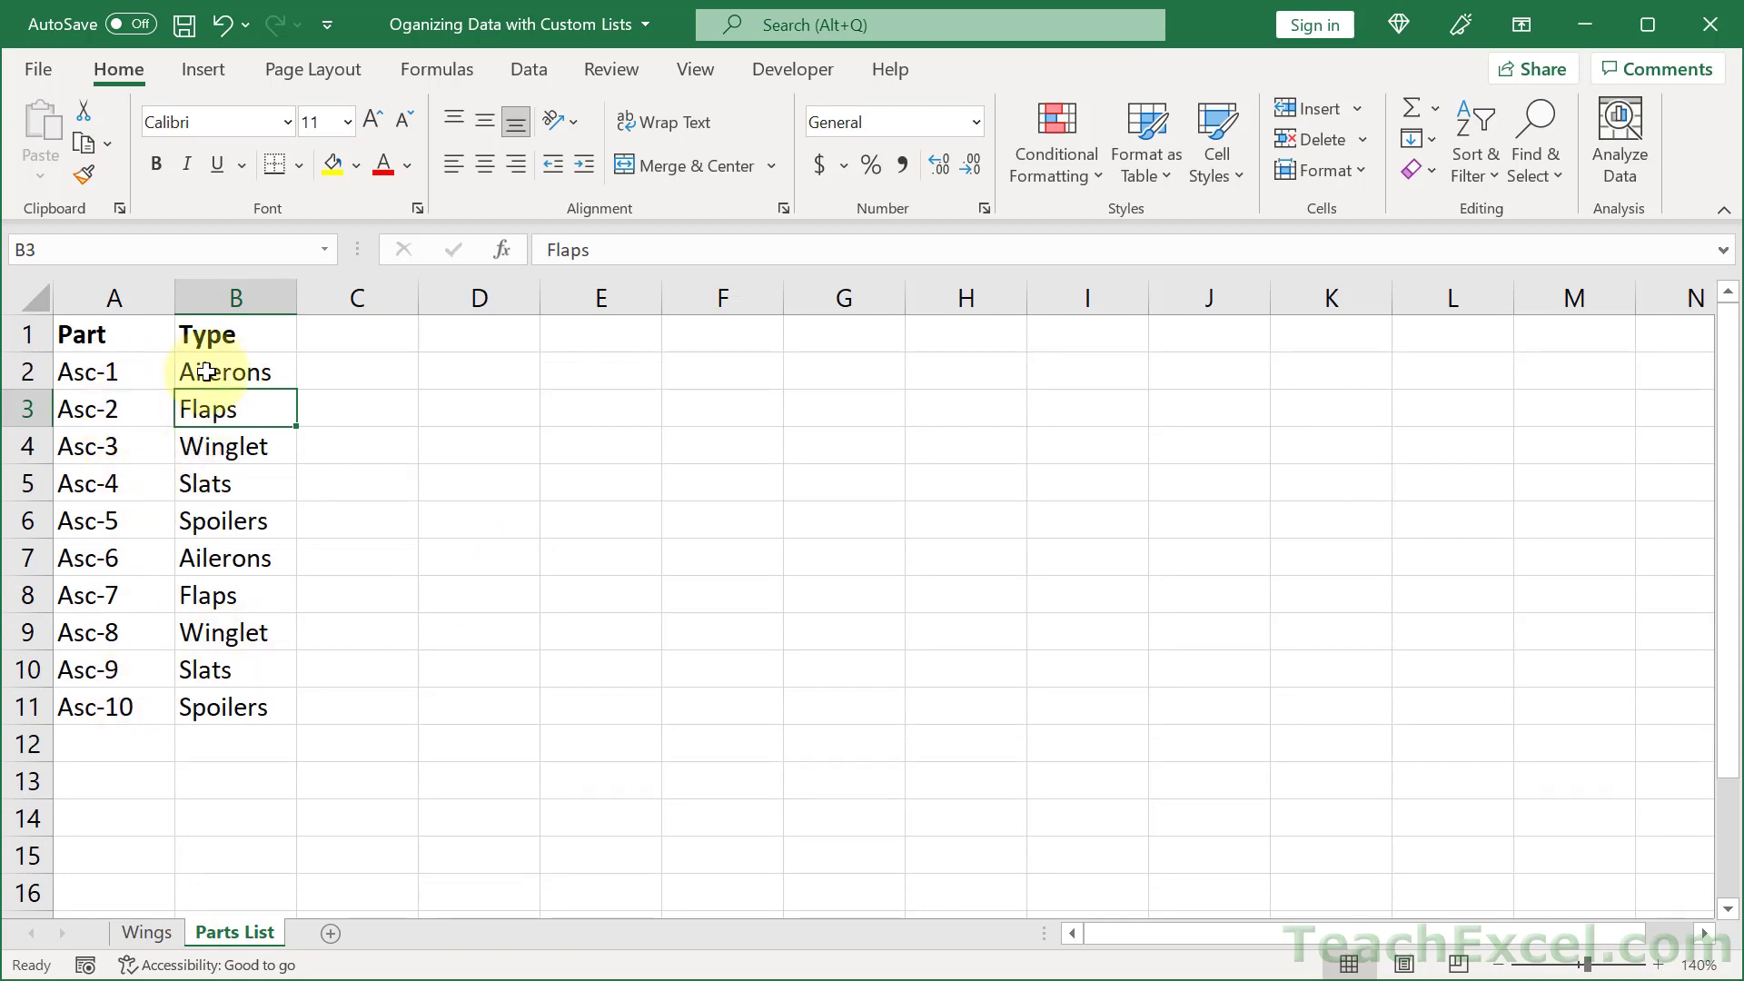
{"action": "left_click", "coordinate": [530, 63]}
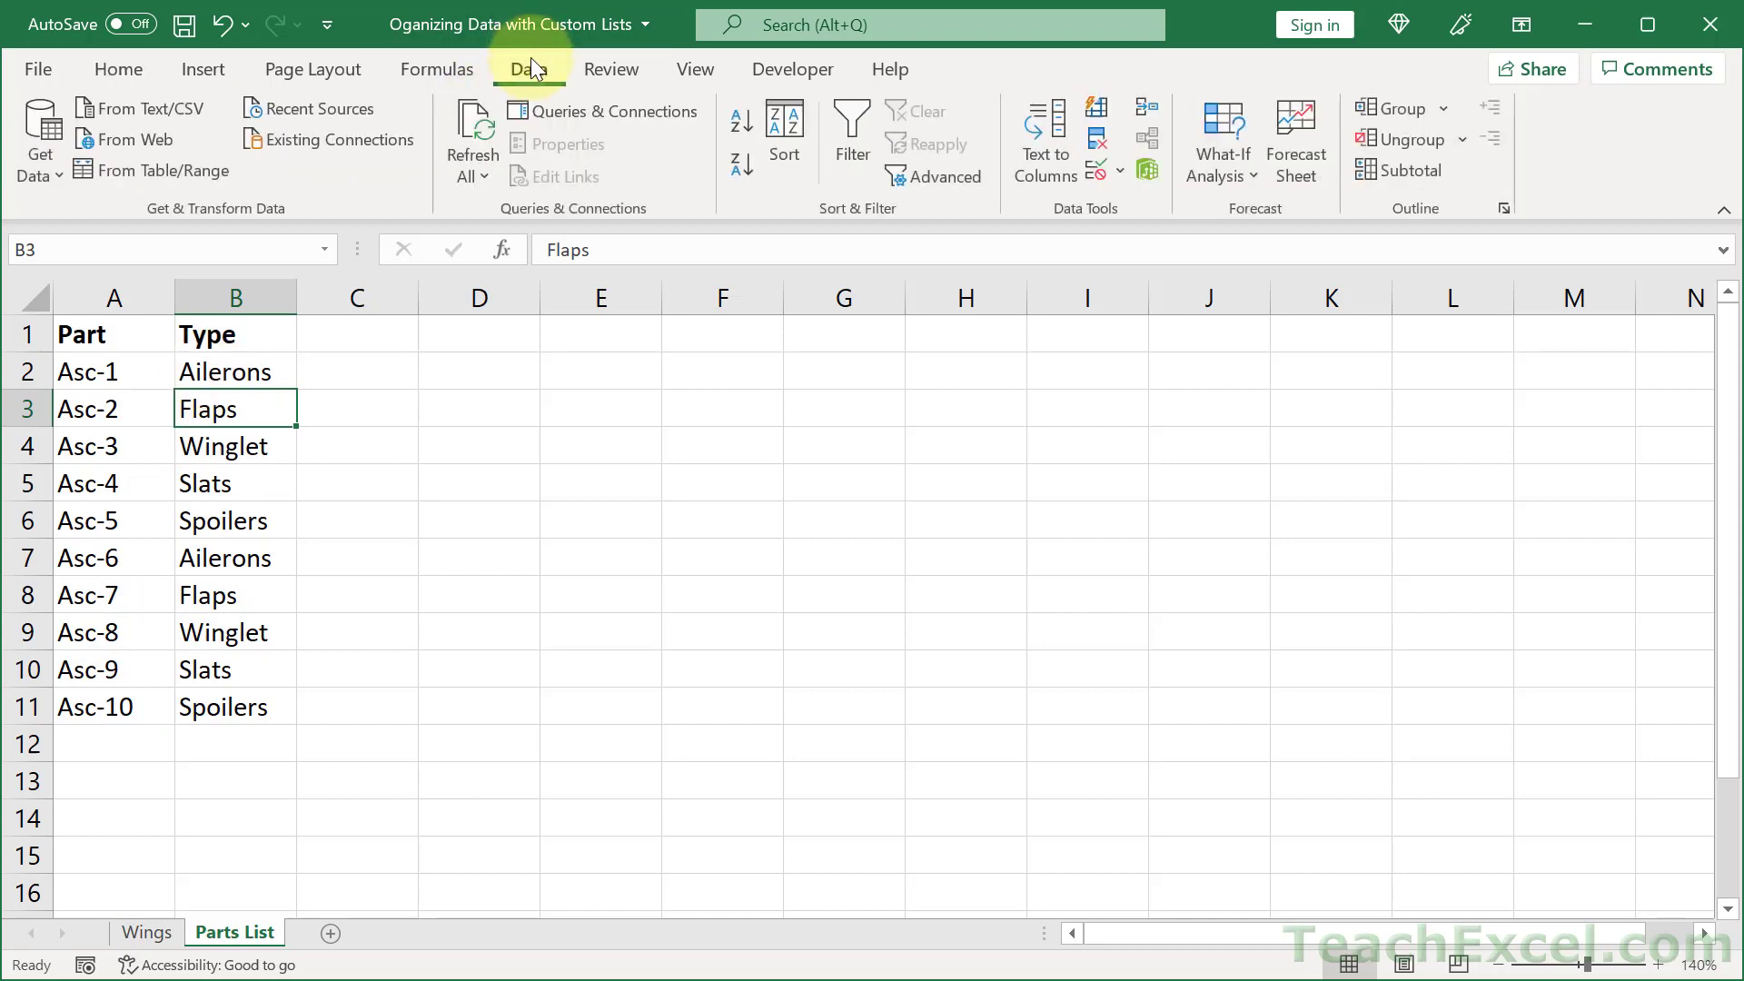
{"action": "left_click", "coordinate": [743, 121]}
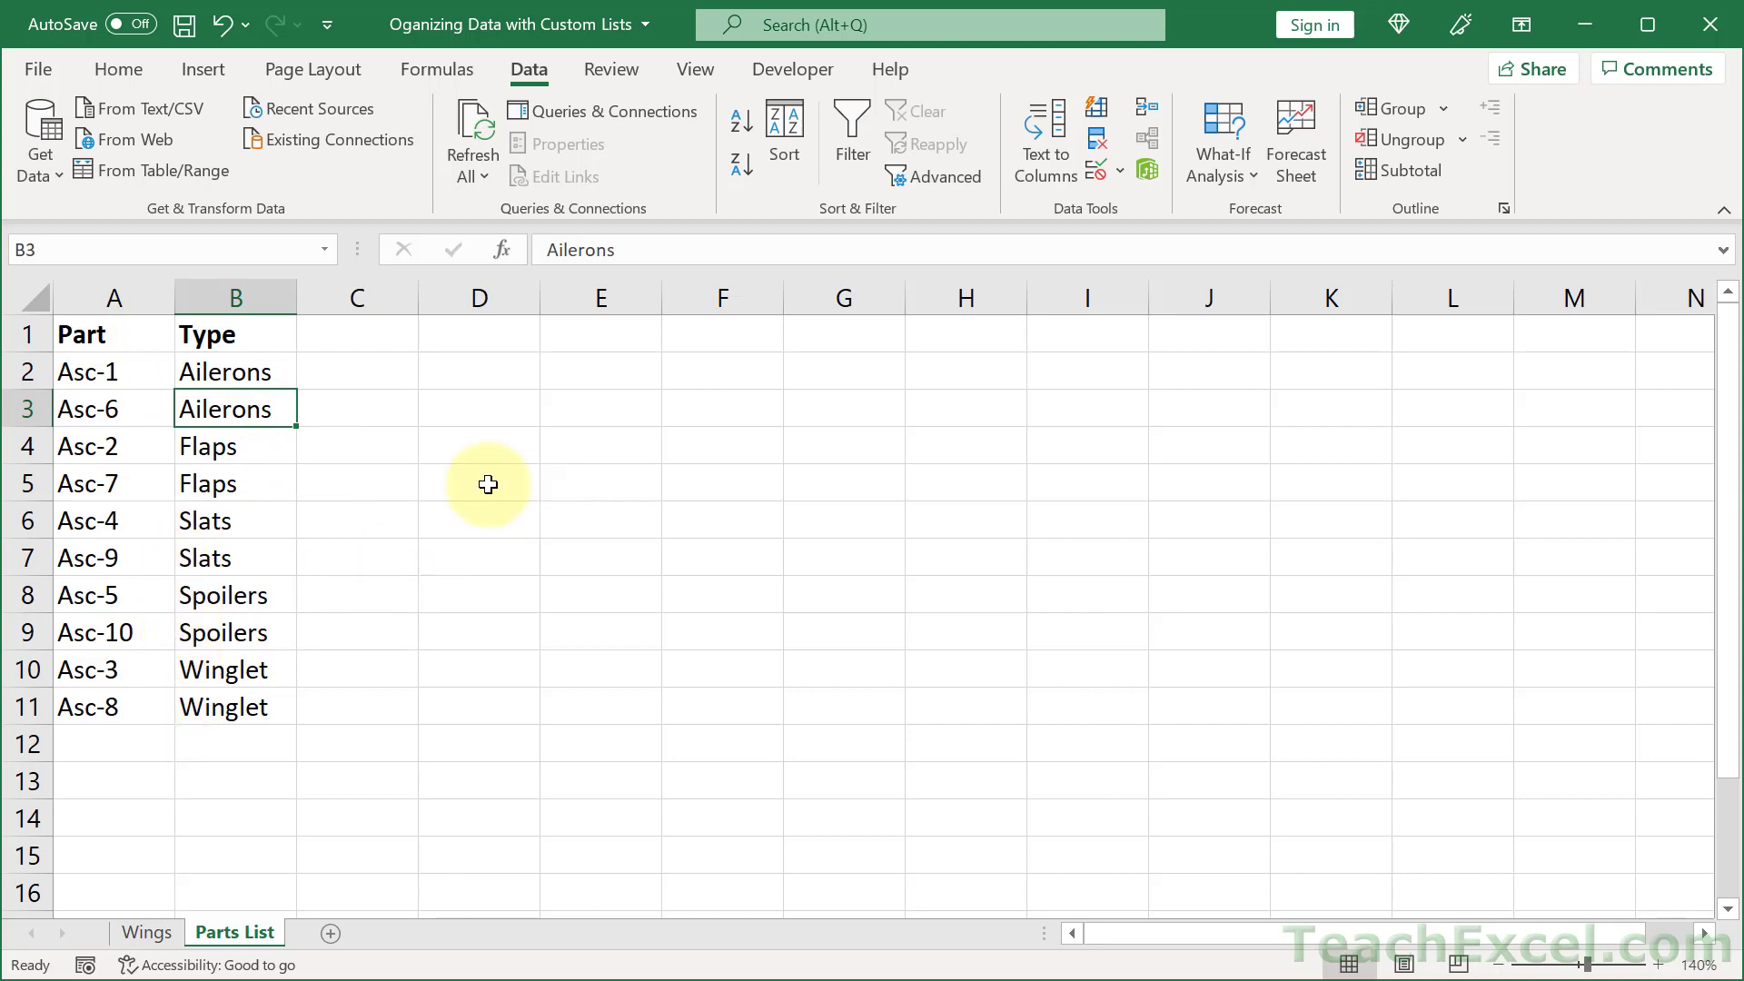
{"action": "left_click", "coordinate": [148, 936]}
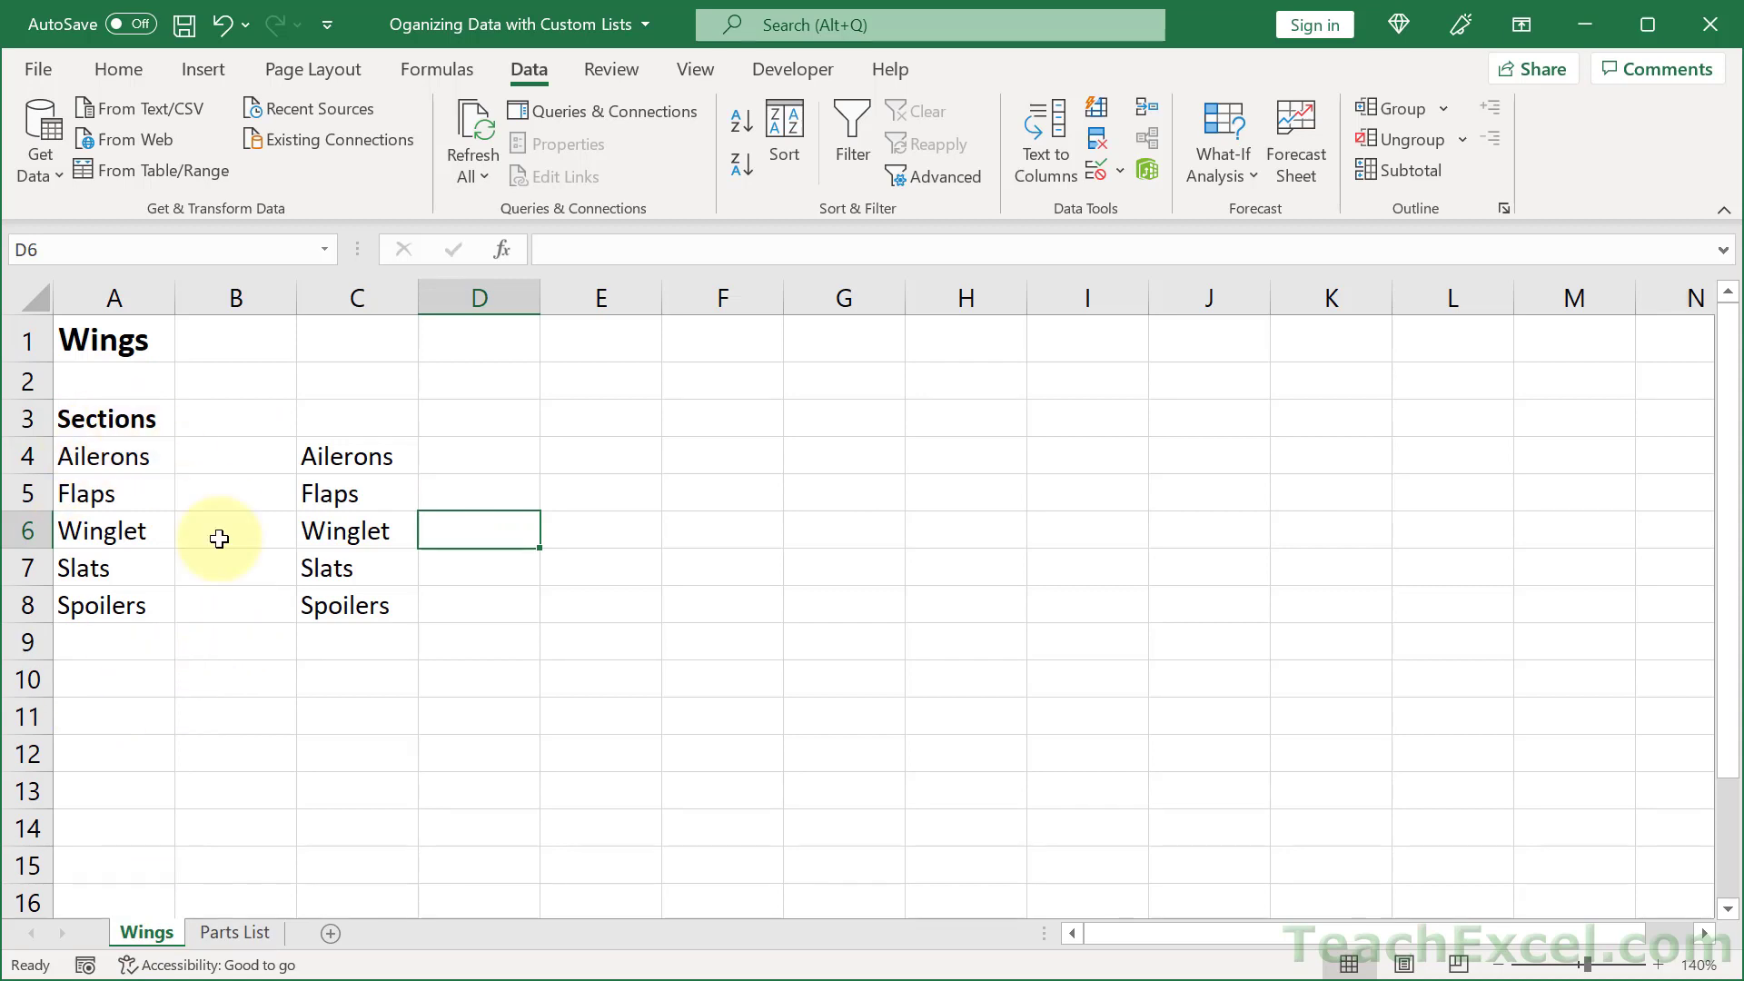
Open the Sort dialog on the Parts List with Type as the sort column, and open the Order choices.
{"action": "left_click", "coordinate": [222, 936]}
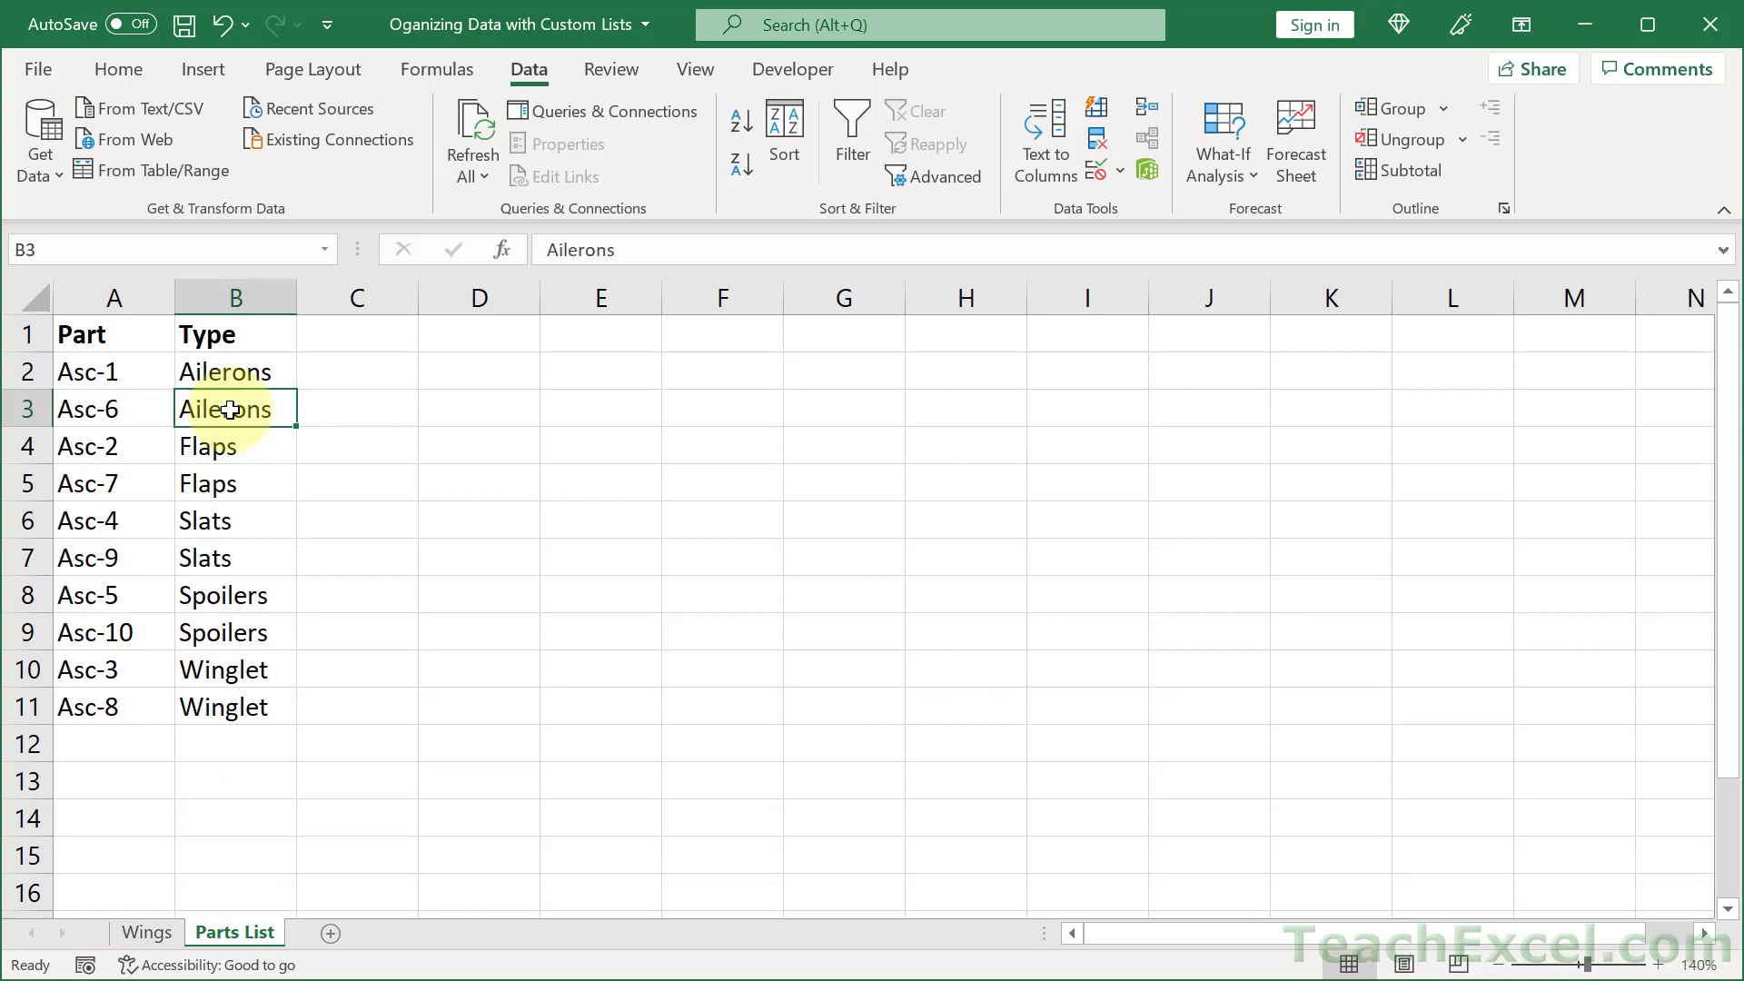
{"action": "left_click", "coordinate": [783, 144]}
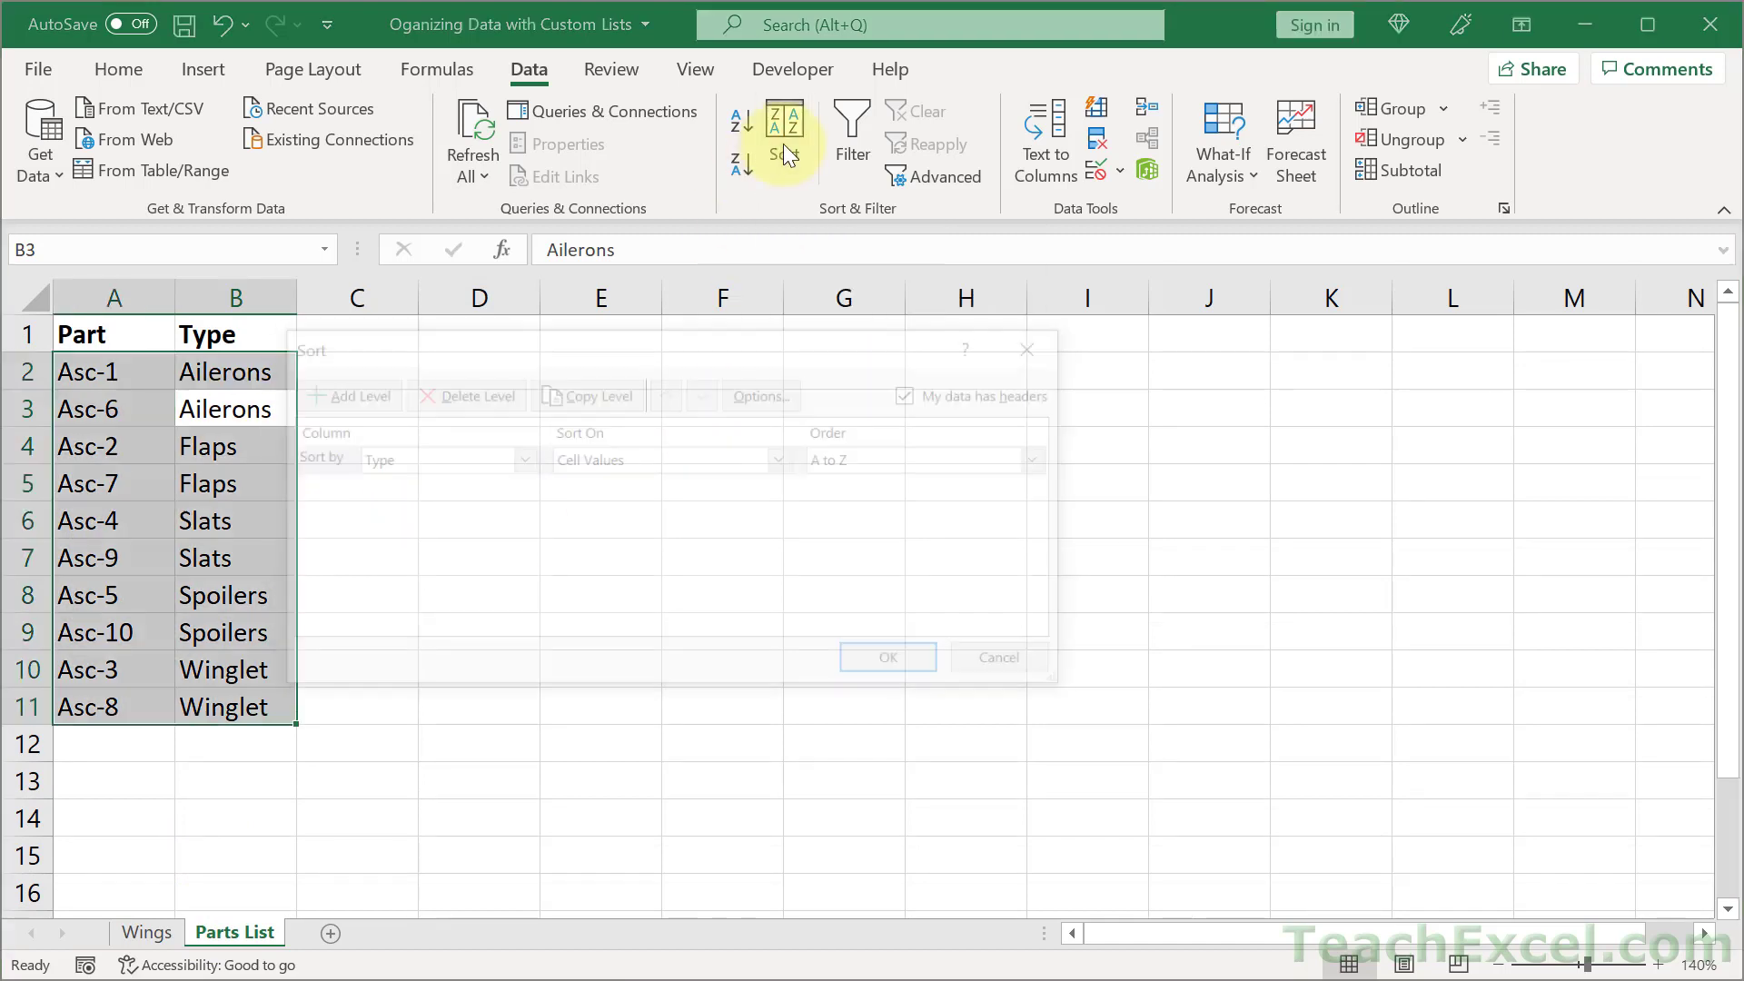
{"action": "left_click_drag", "start_coordinate": [634, 353], "coordinate": [705, 376]}
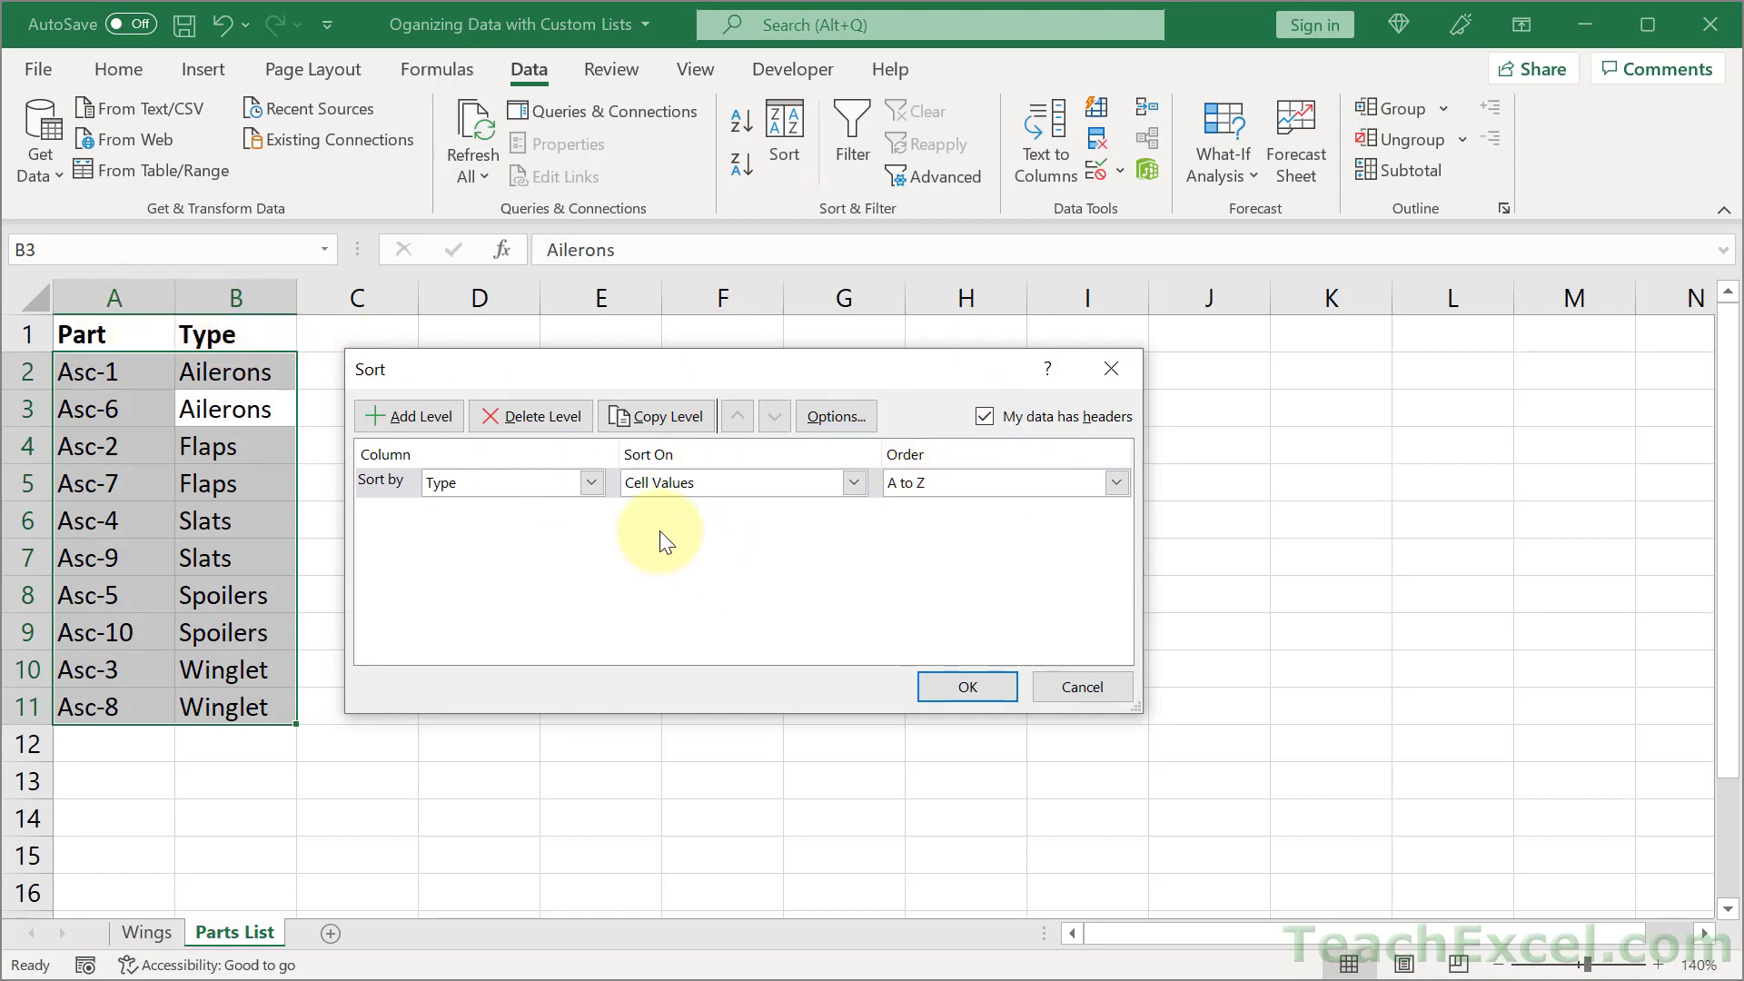
{"action": "left_click", "coordinate": [587, 488]}
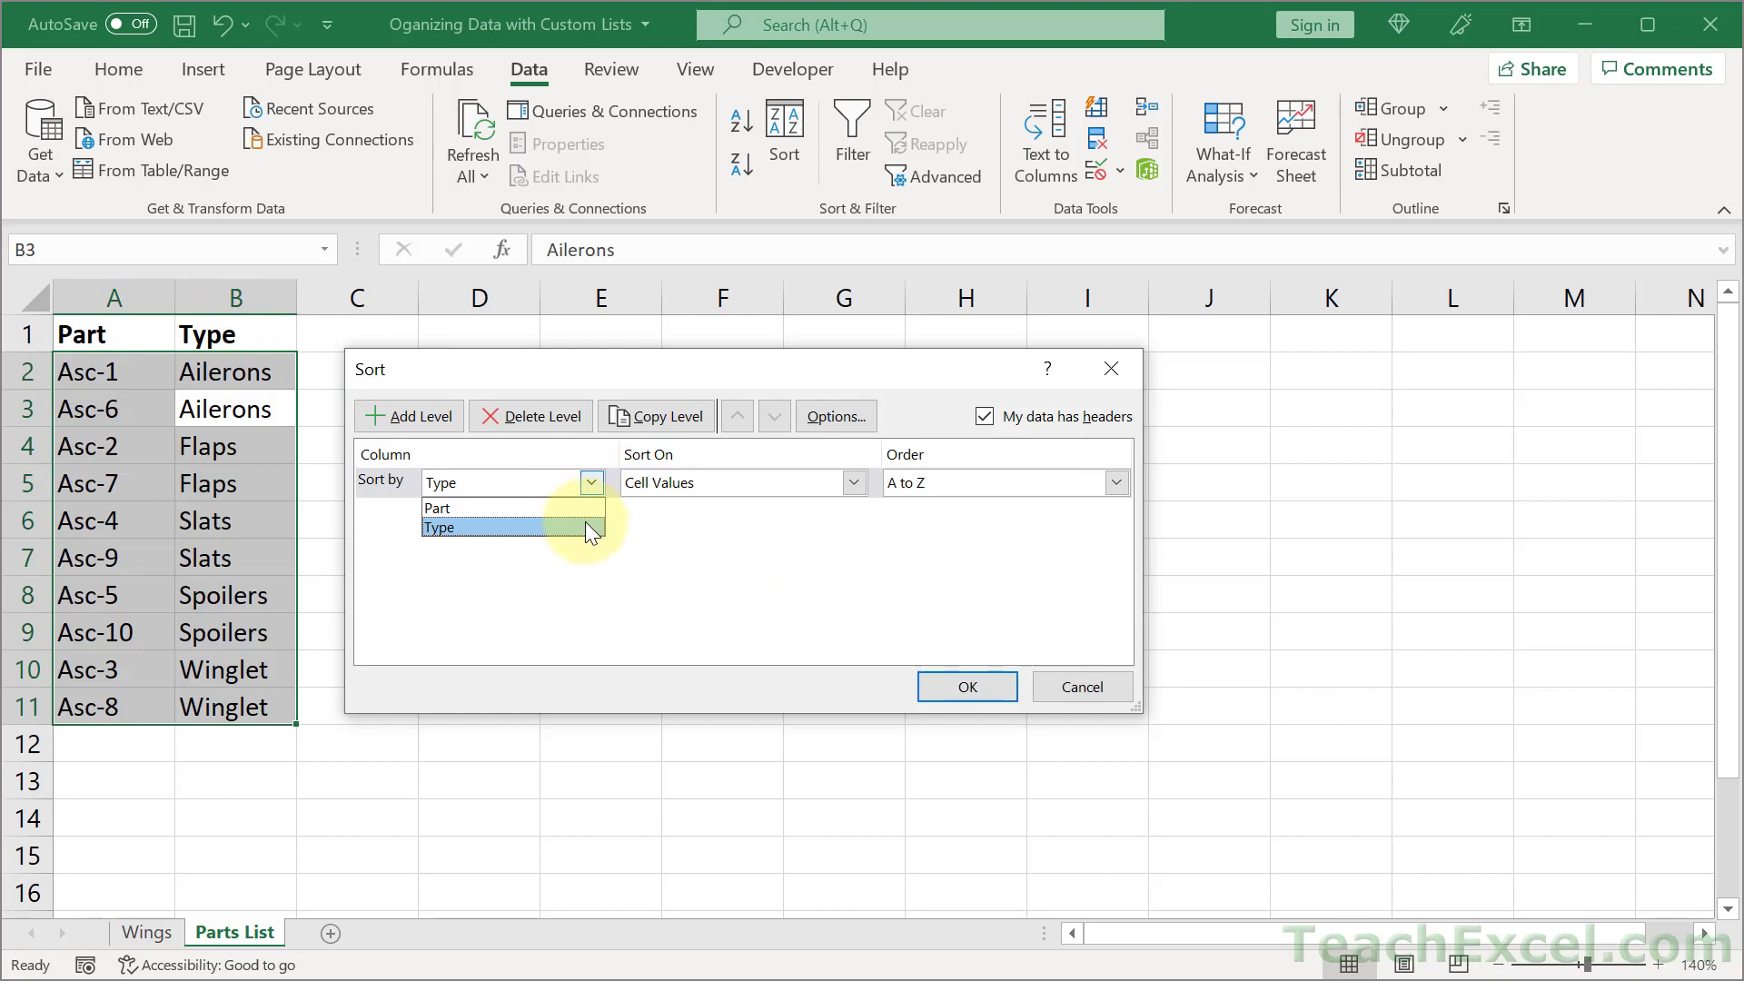
{"action": "left_click", "coordinate": [592, 528]}
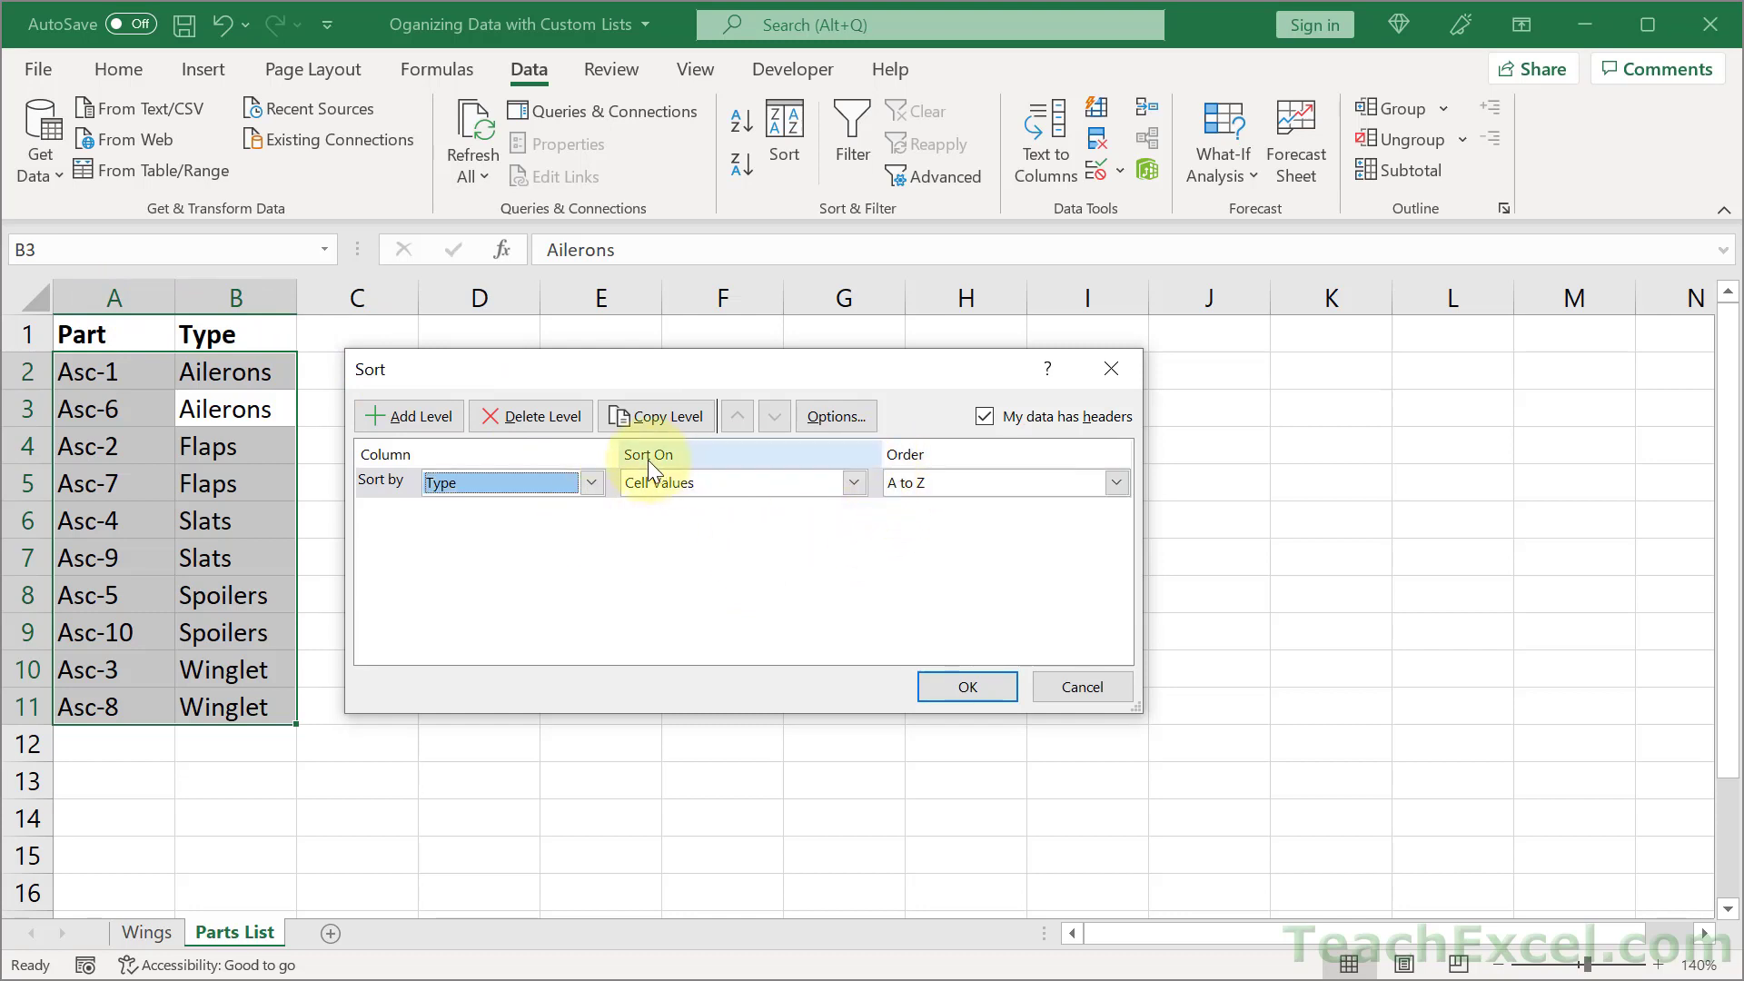
{"action": "left_click", "coordinate": [1118, 481]}
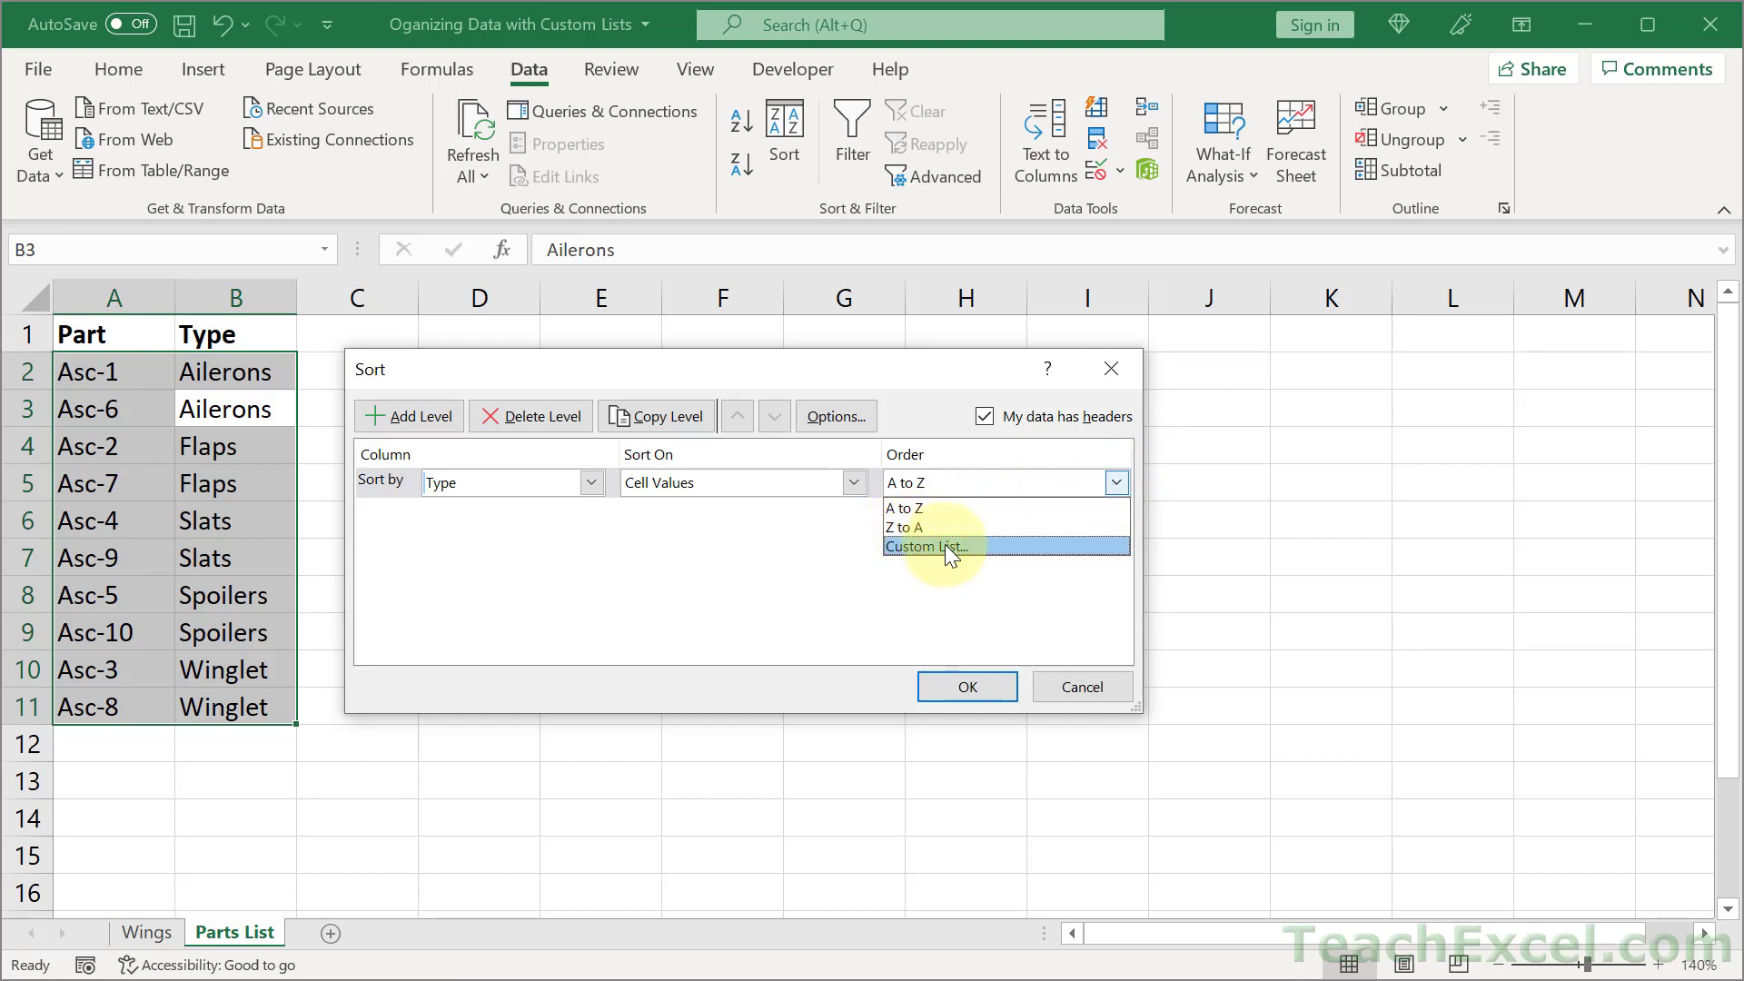
Choose the custom list Ailerons, Flaps, Winglet, Slats, Spoilers as the Type order and apply the sort.
{"action": "left_click", "coordinate": [983, 545]}
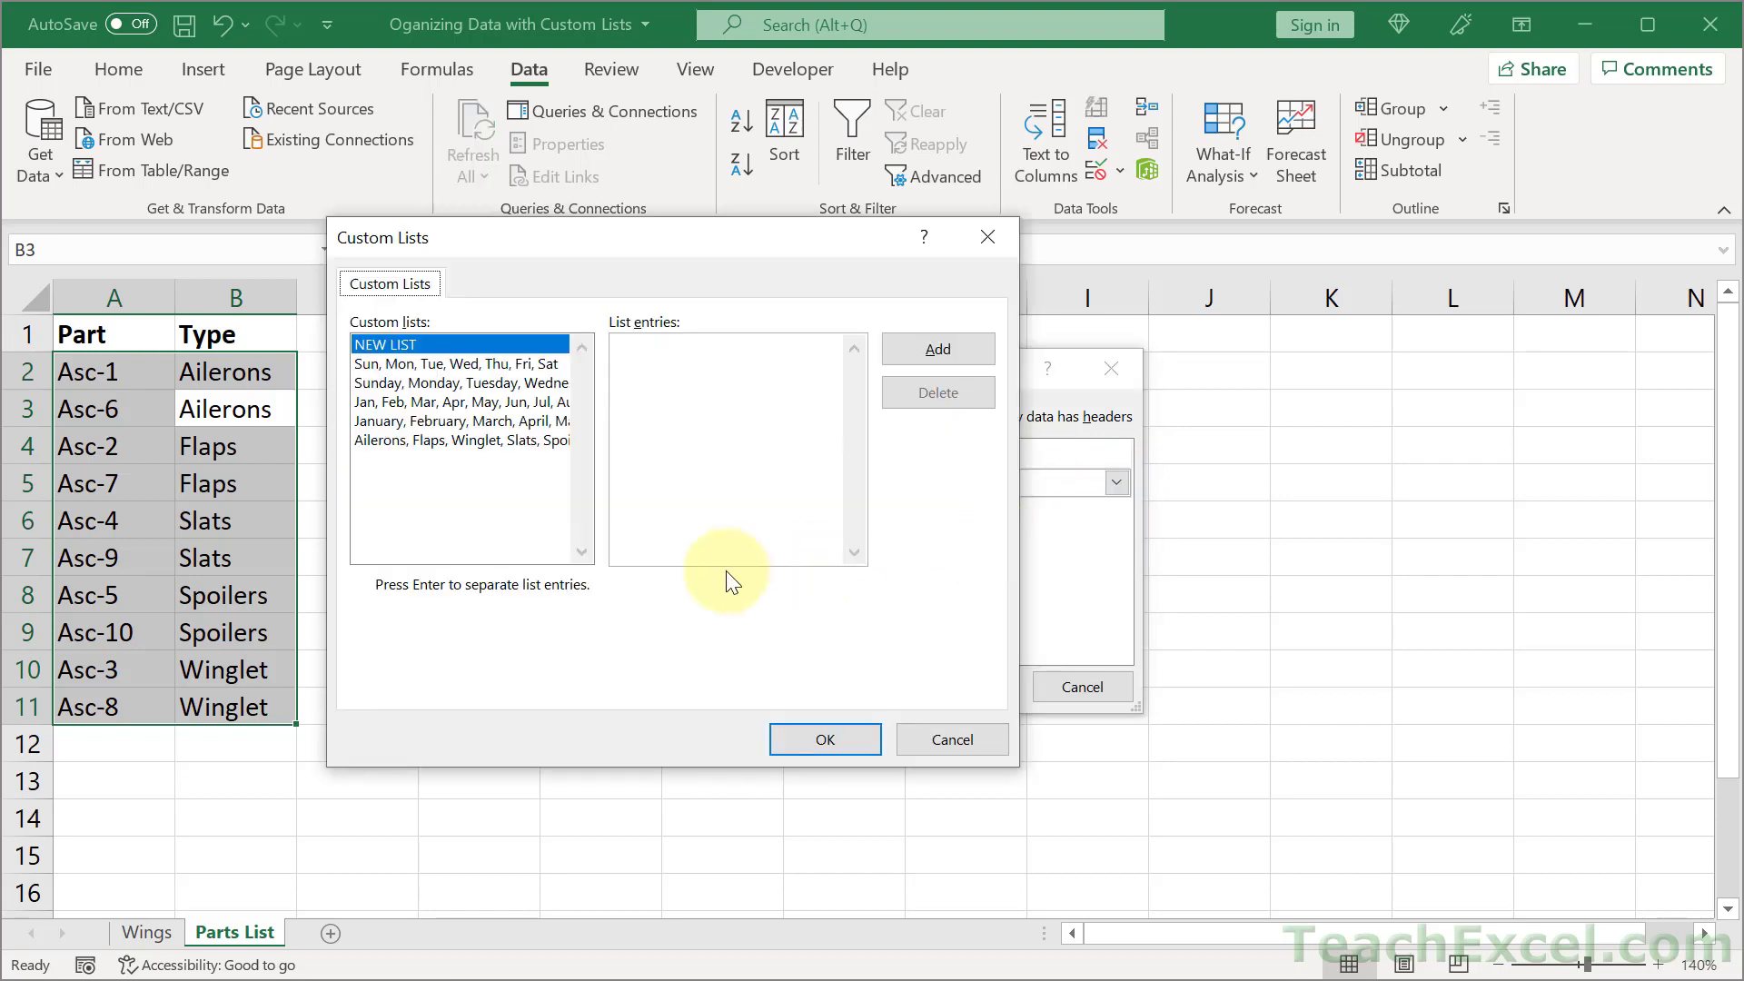
{"action": "left_click", "coordinate": [432, 442]}
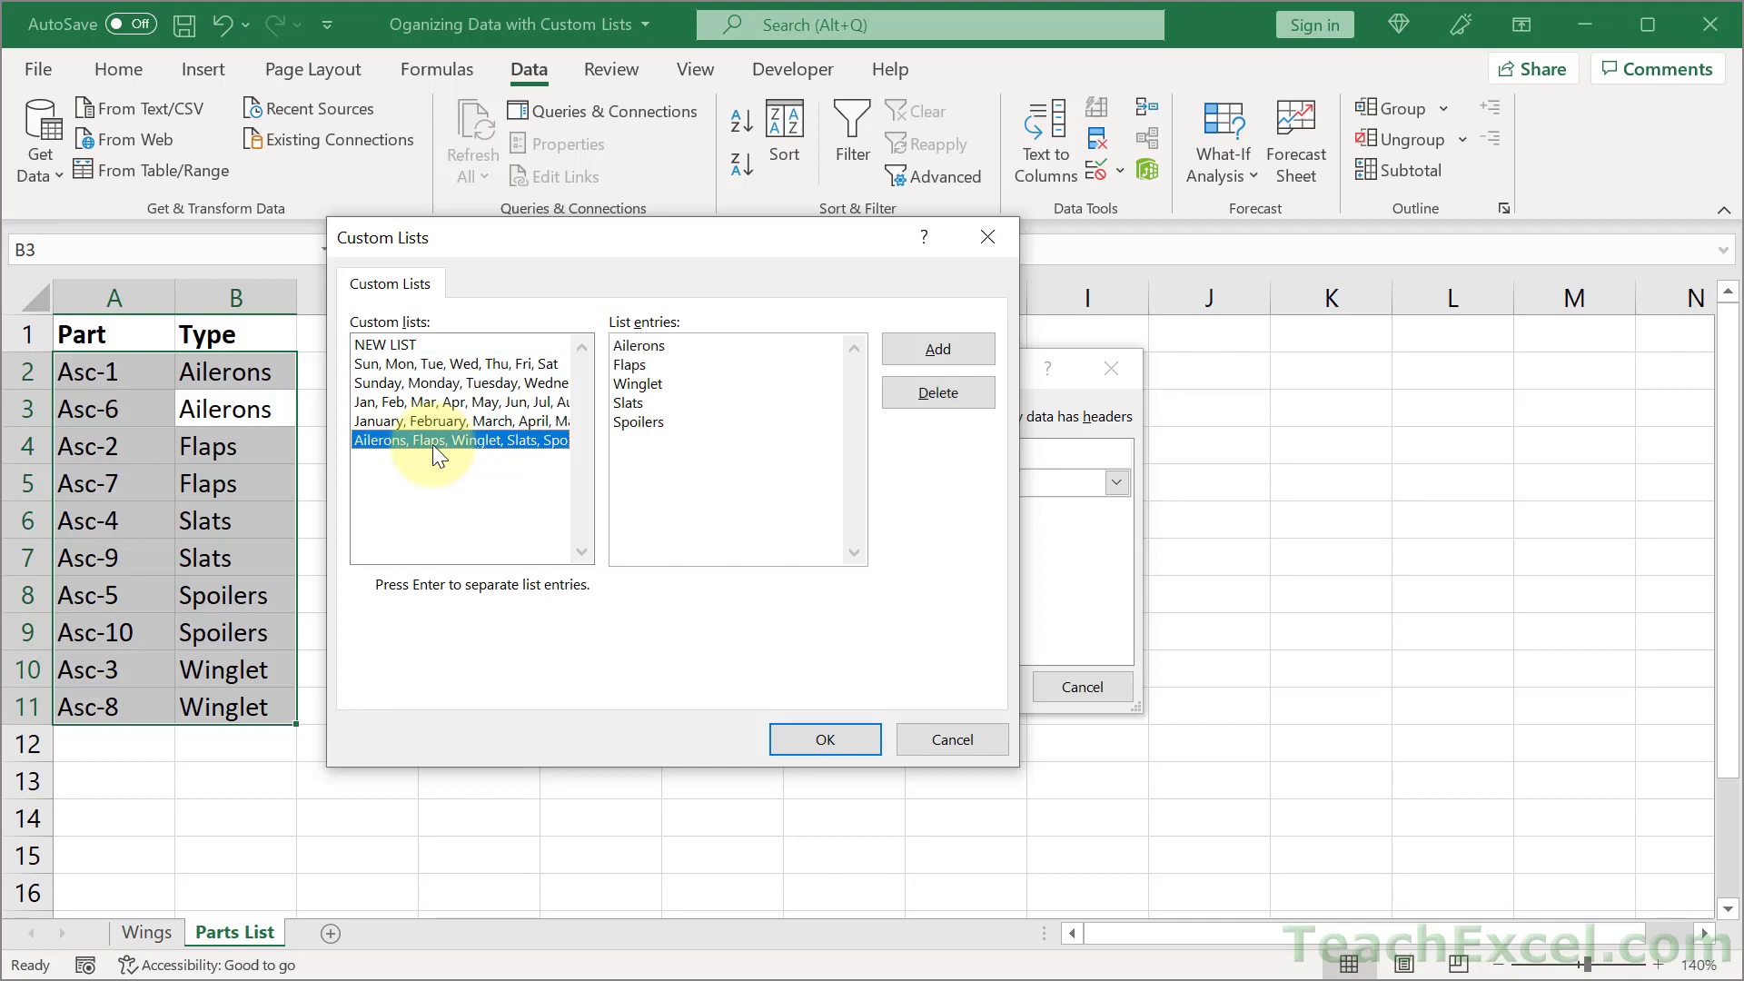
{"action": "left_click", "coordinate": [826, 732]}
{"action": "left_click", "coordinate": [950, 685]}
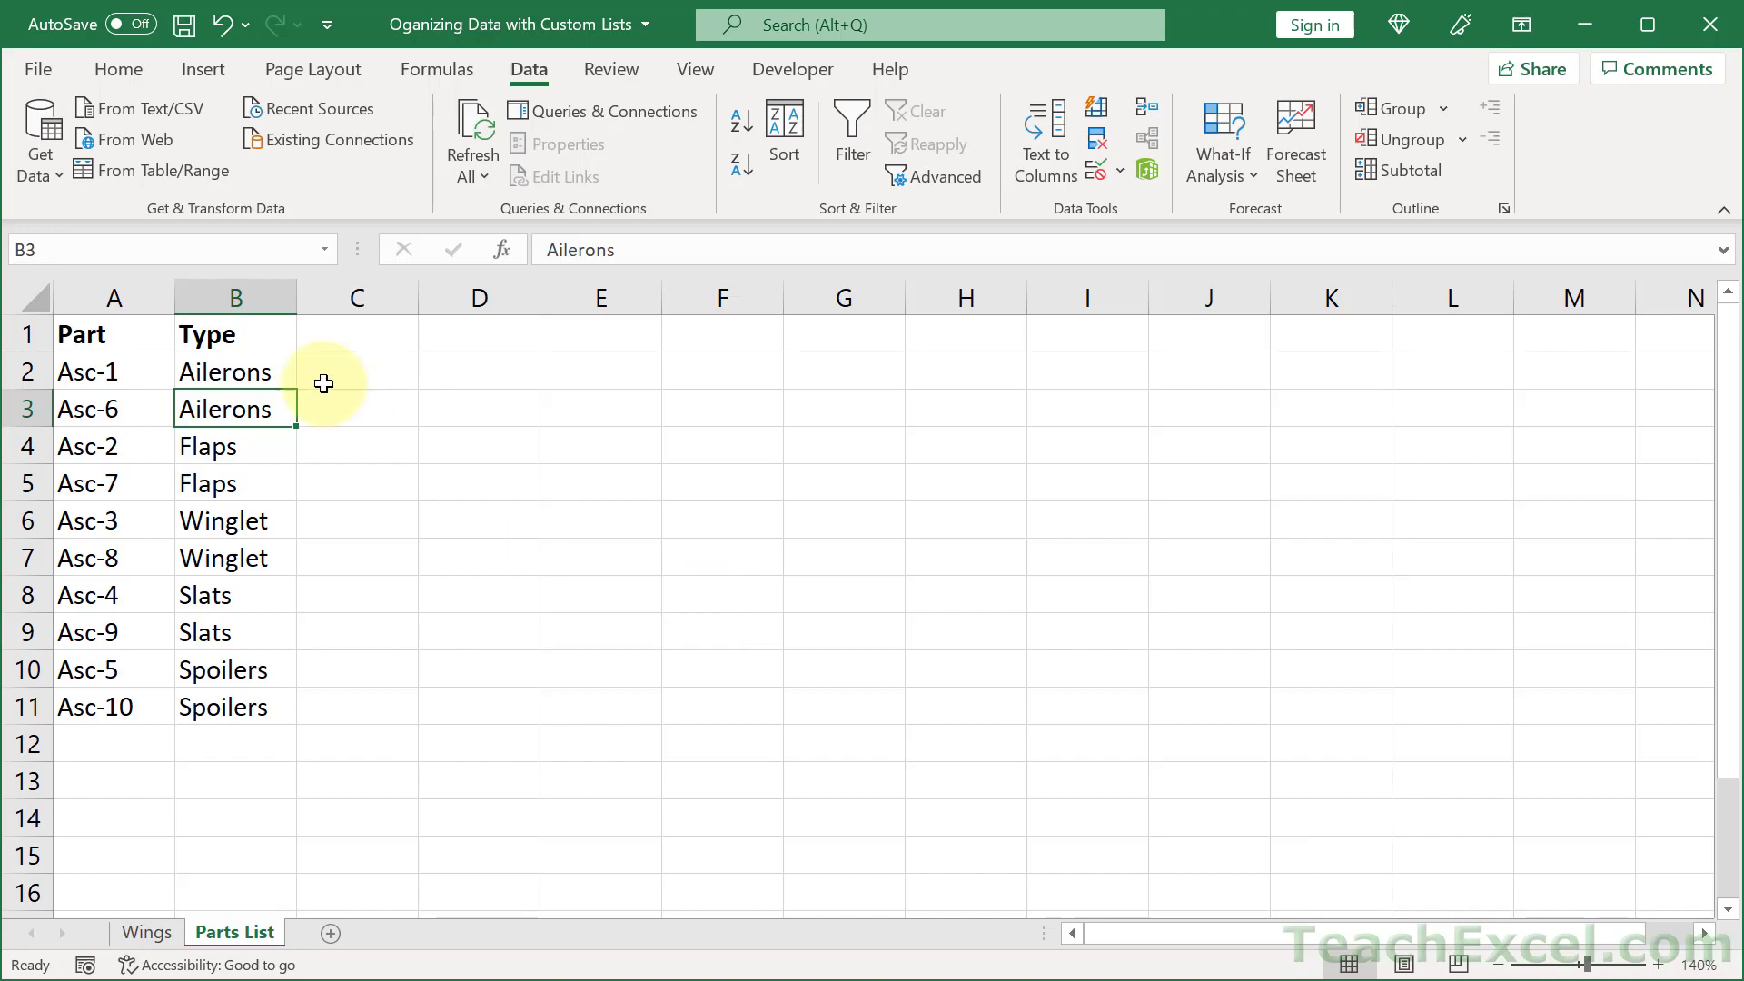
Open Edit Custom Lists from the General section of File > Options > Advanced.
{"action": "left_click", "coordinate": [36, 73]}
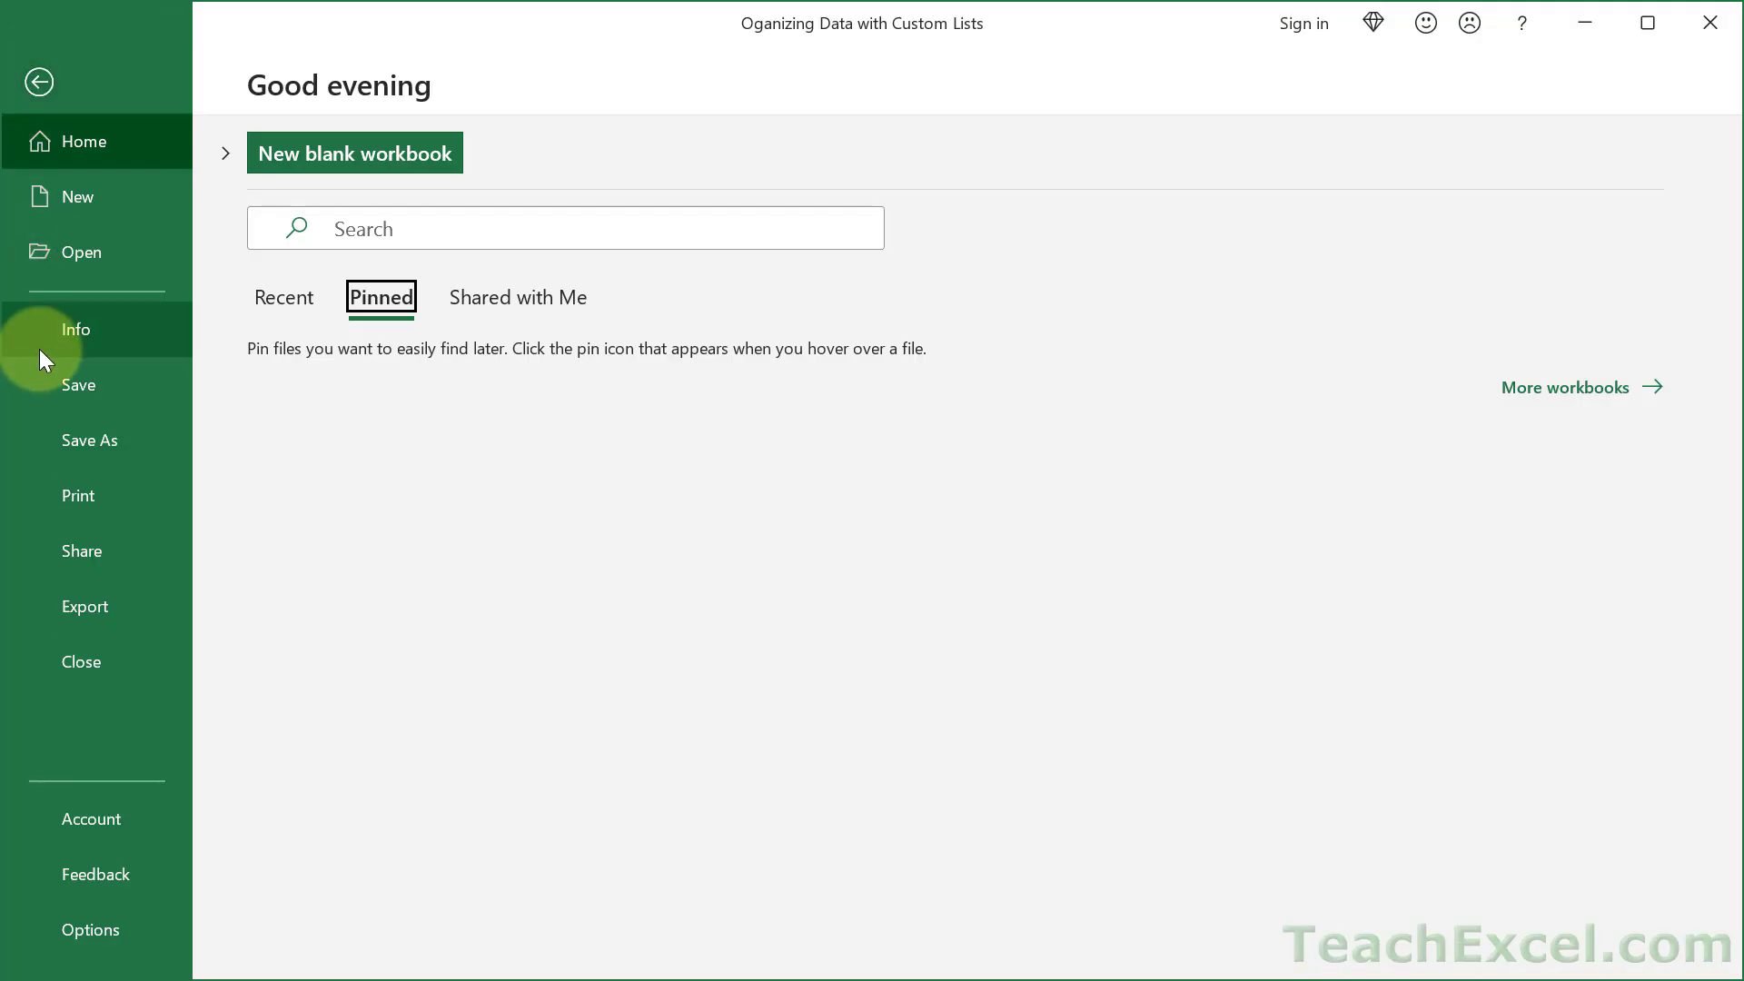
{"action": "left_click", "coordinate": [127, 934]}
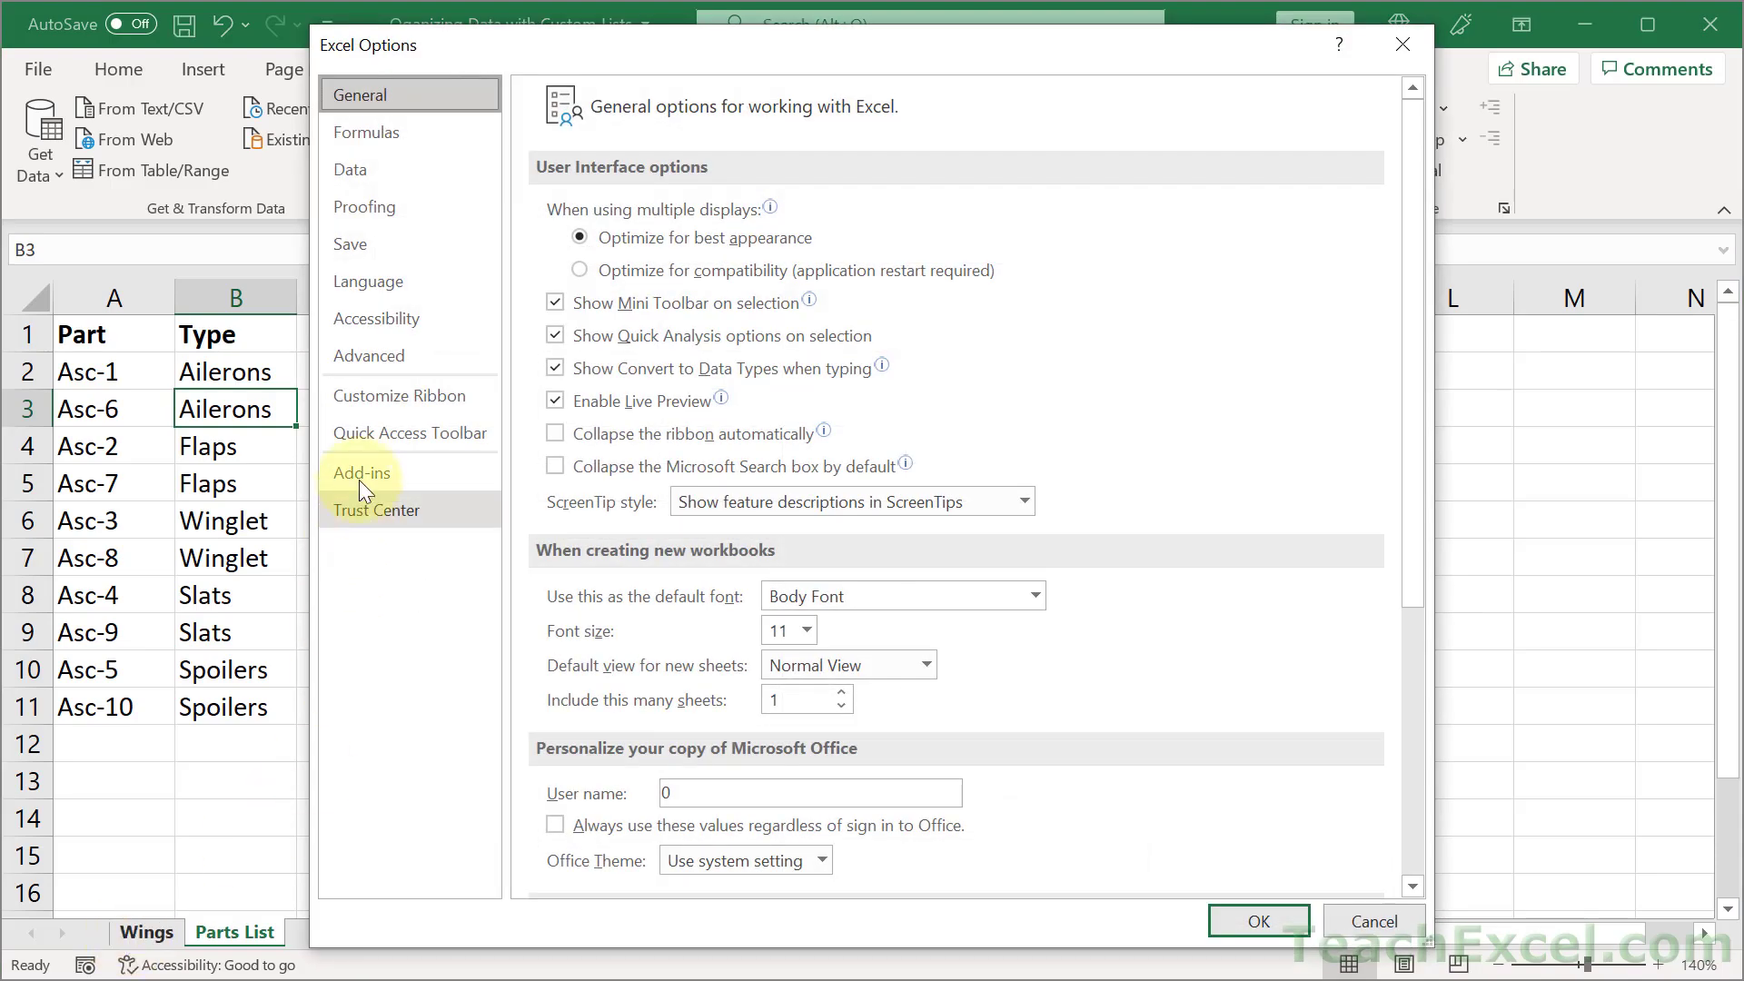
{"action": "left_click", "coordinate": [394, 354]}
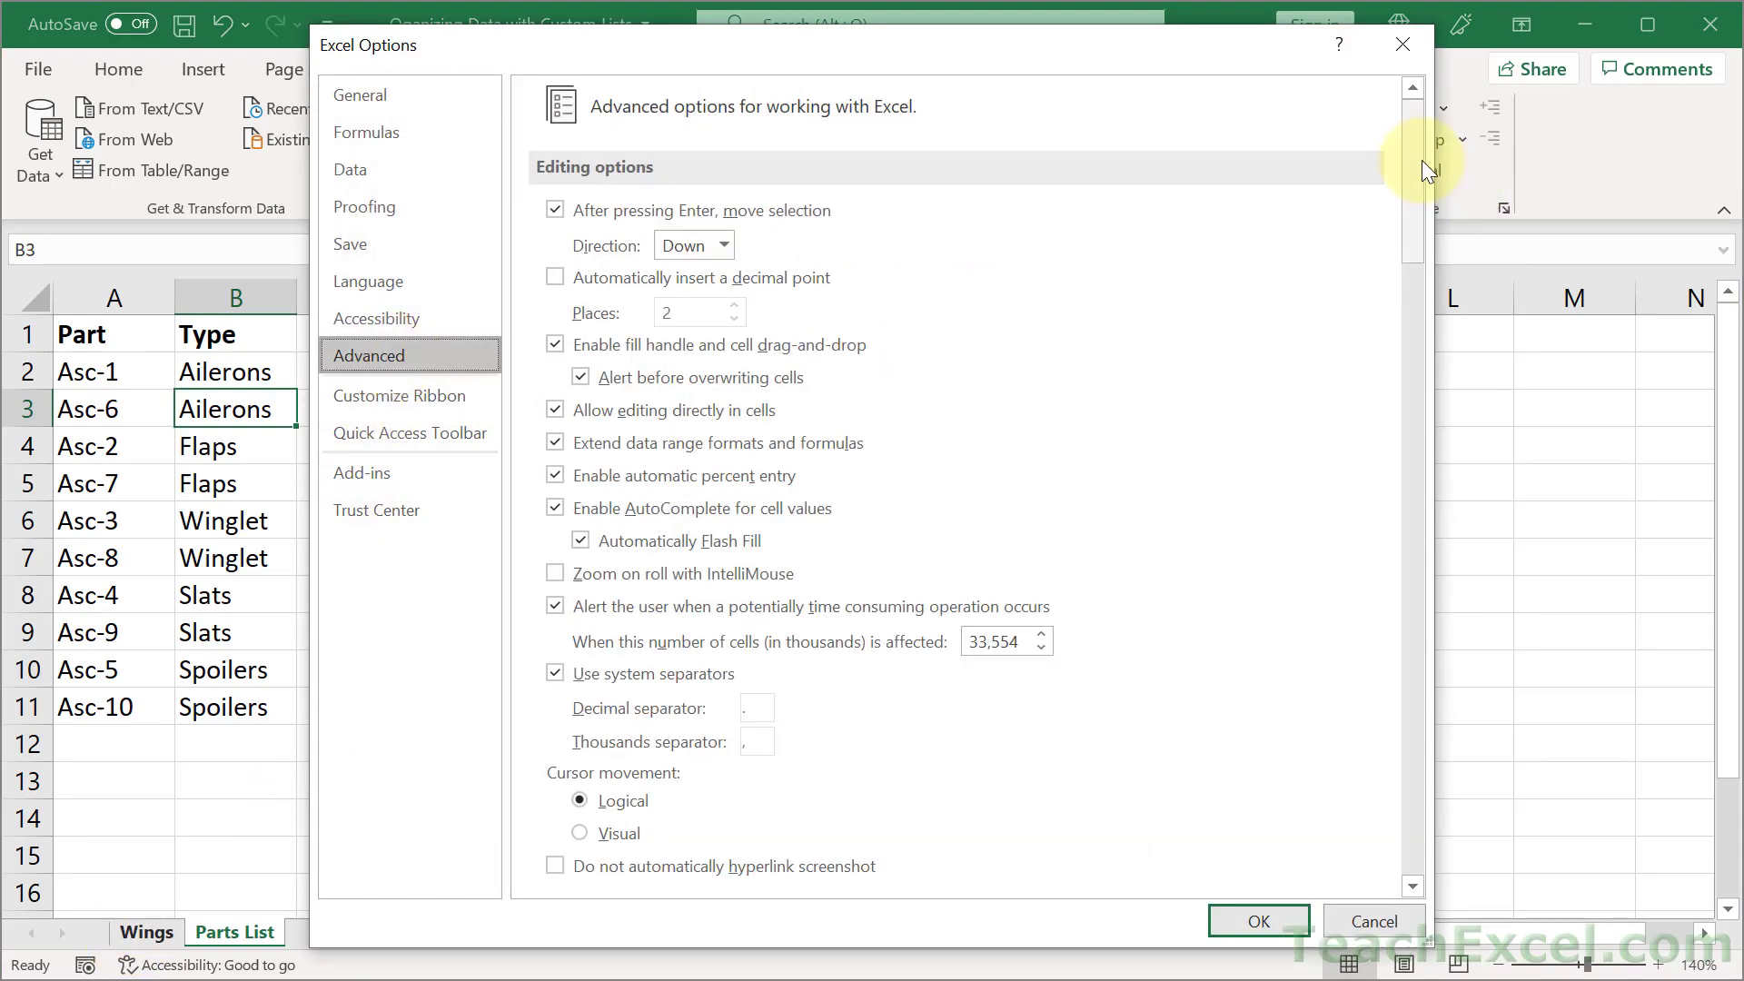
{"action": "left_click_drag", "start_coordinate": [1413, 150], "coordinate": [1421, 818]}
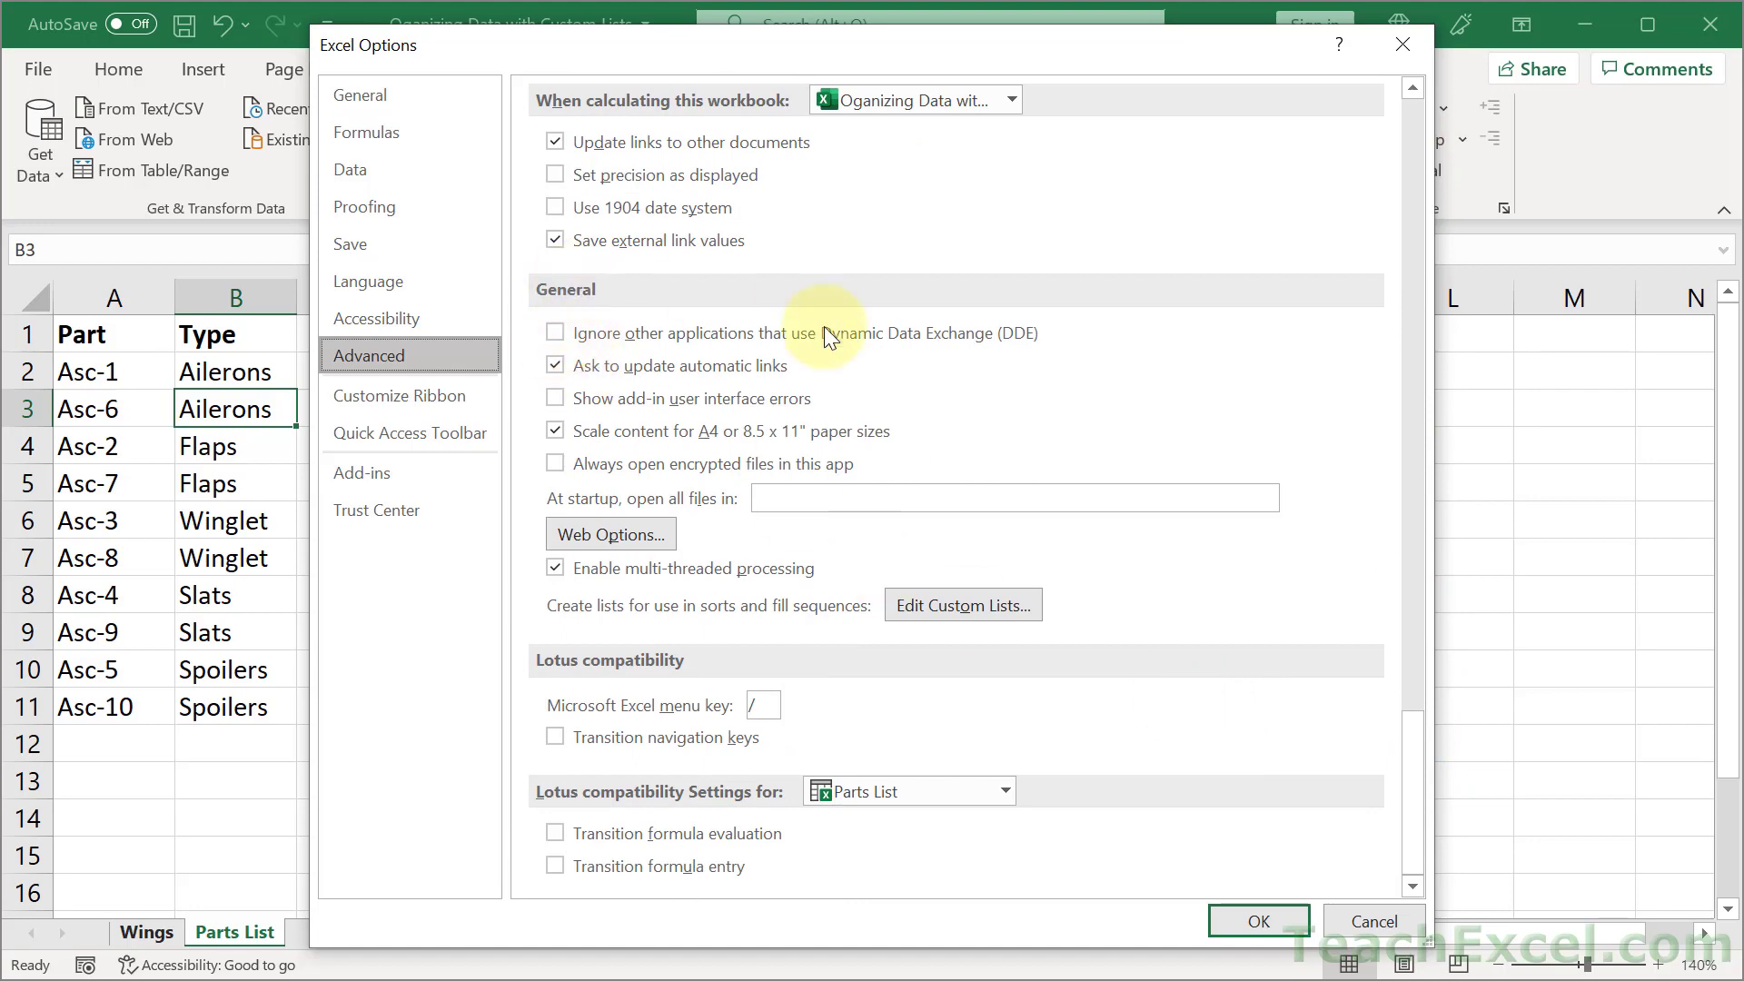
{"action": "left_click", "coordinate": [984, 612]}
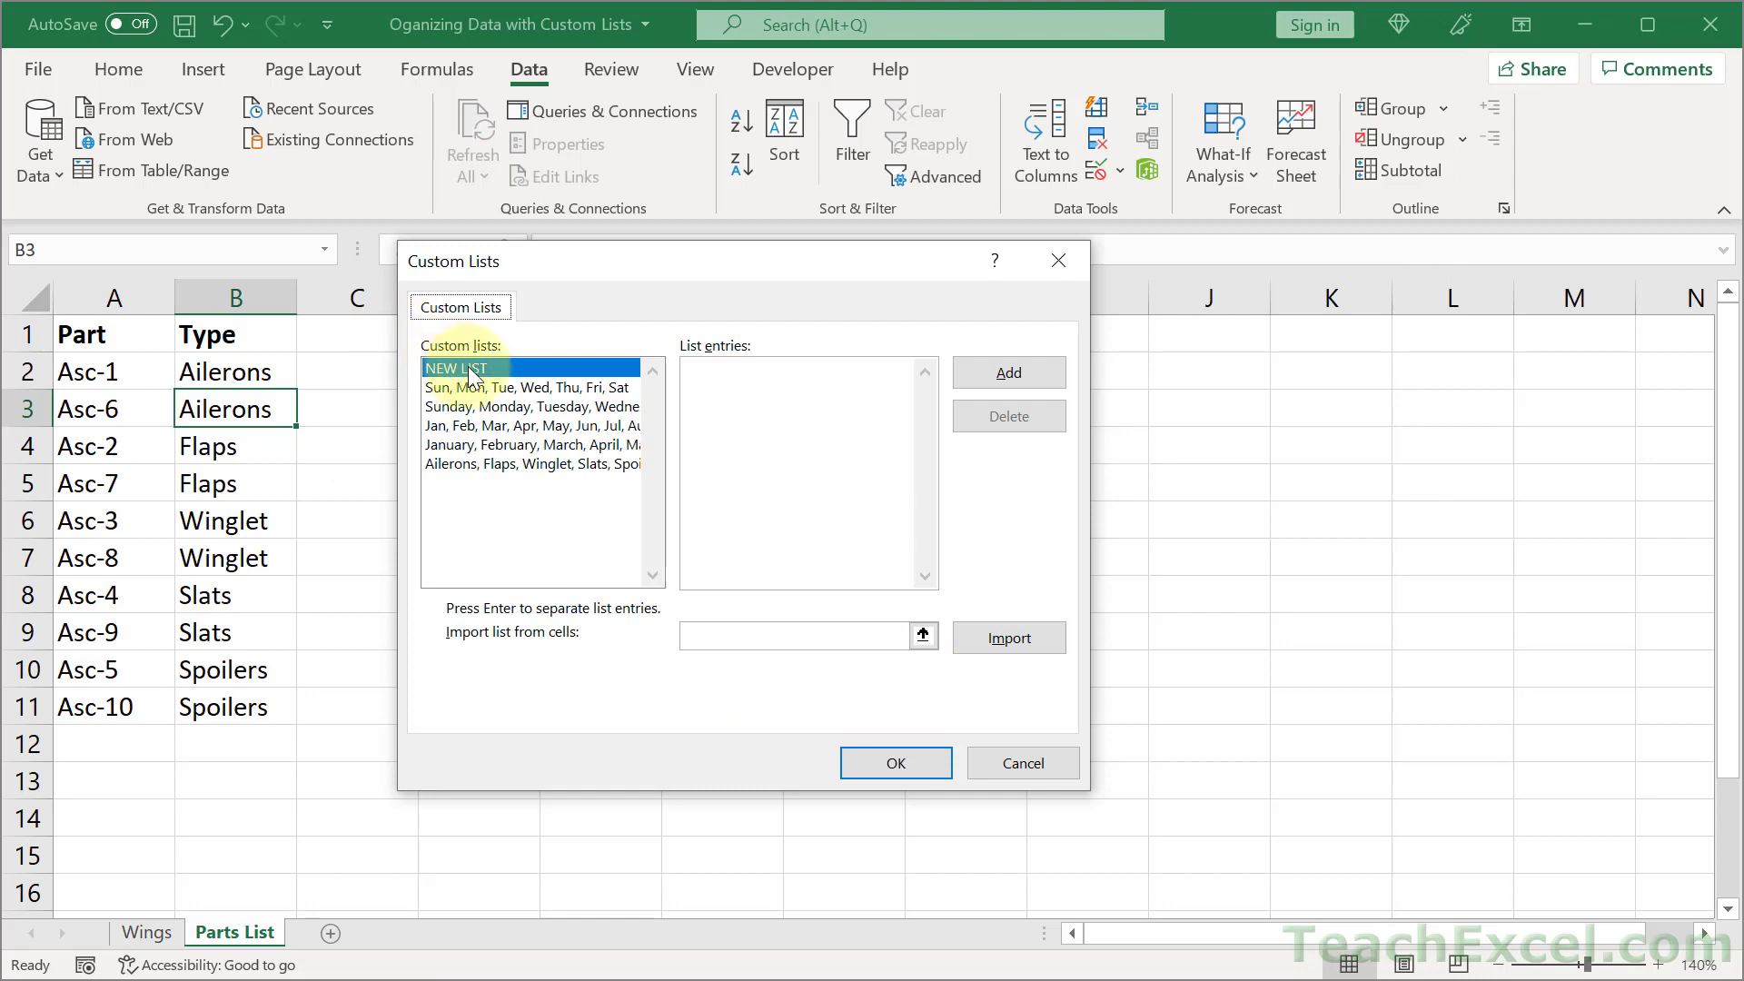
Add a custom list My New List, Next Entry, Third Entry and close Excel Options.
{"action": "left_click", "coordinate": [829, 398]}
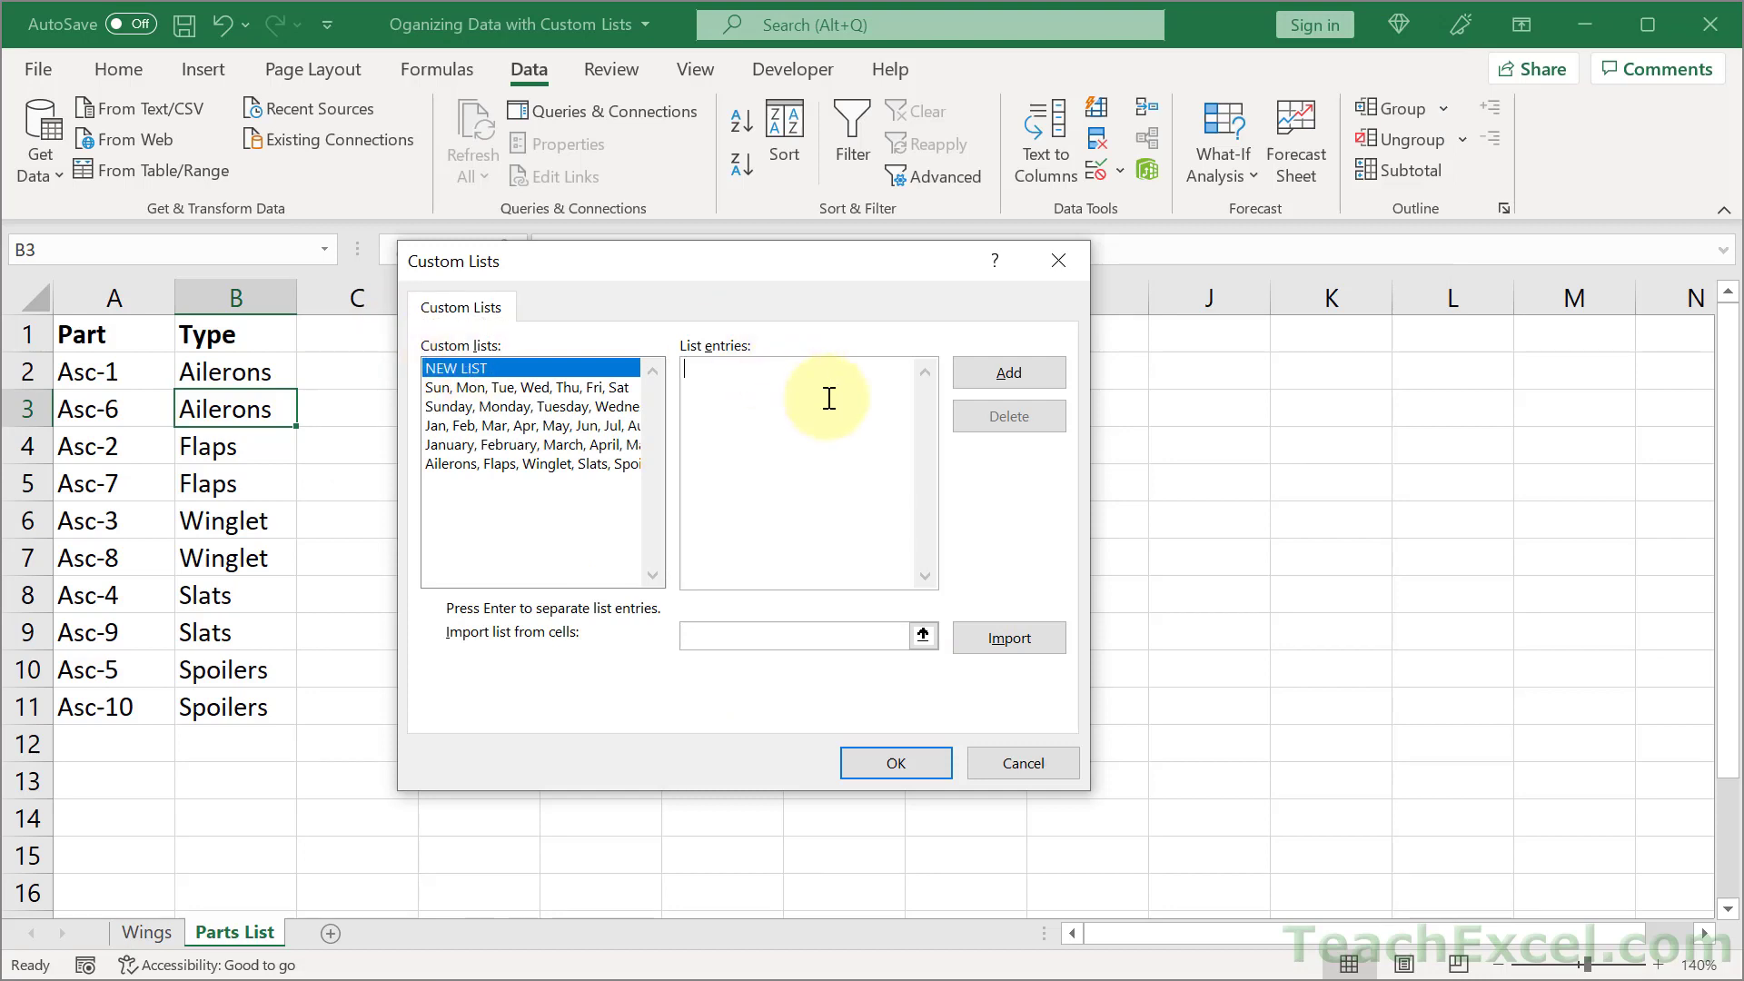
{"action": "type", "text": "My"}
{"action": "type", "text": " New"}
{"action": "type", "text": " List "}
{"action": "type", "text": "Next Enty"}
{"action": "key", "text": "BackSpace"}
{"action": "type", "text": "ry"}
{"action": "key", "text": "Return"}
{"action": "type", "text": "Third Entry"}
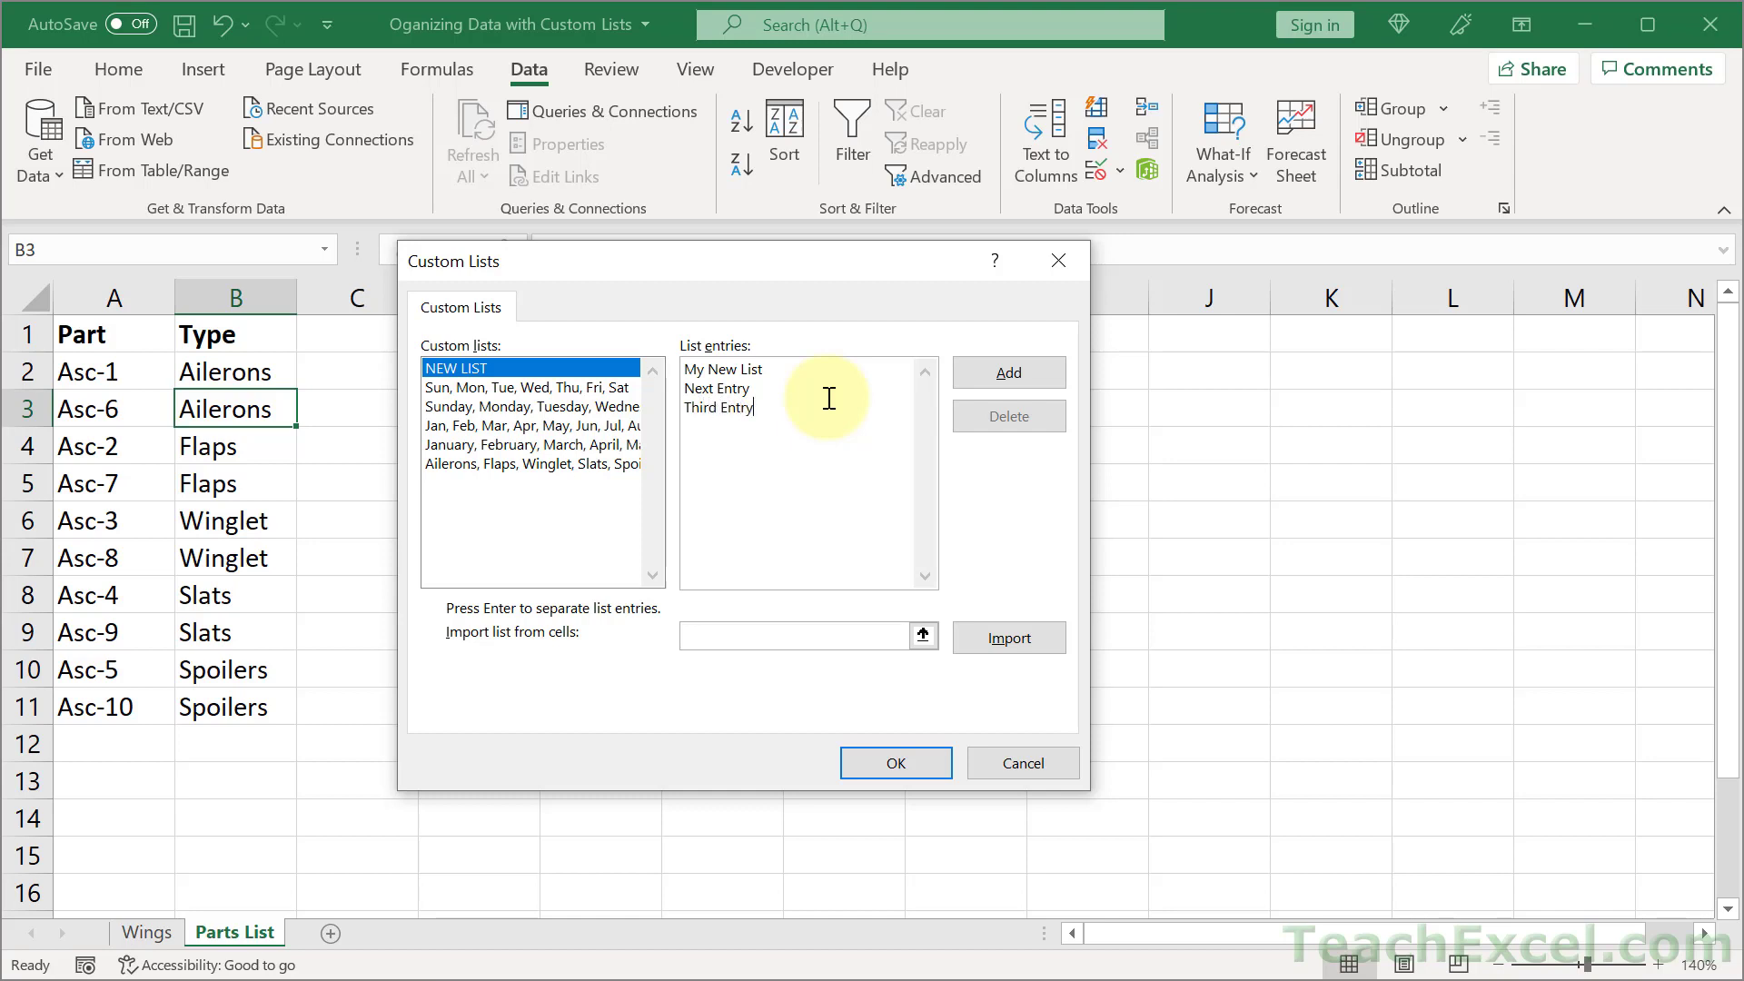
{"action": "left_click", "coordinate": [1019, 374]}
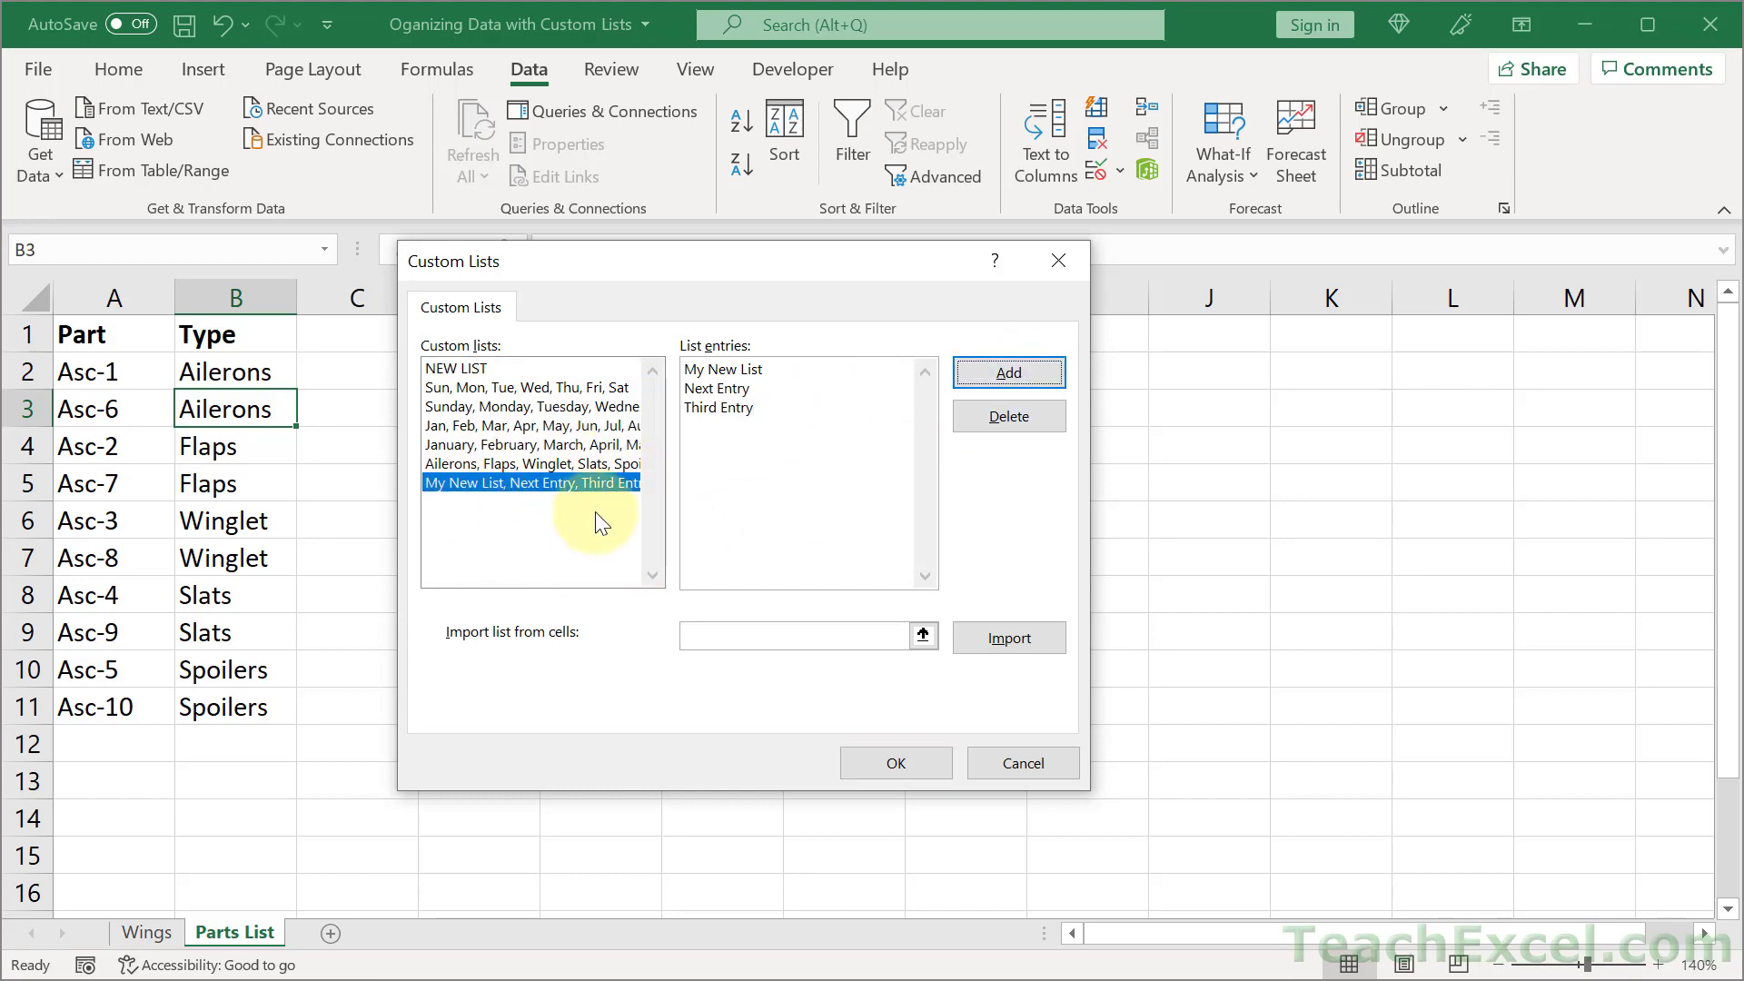
{"action": "left_click", "coordinate": [874, 758]}
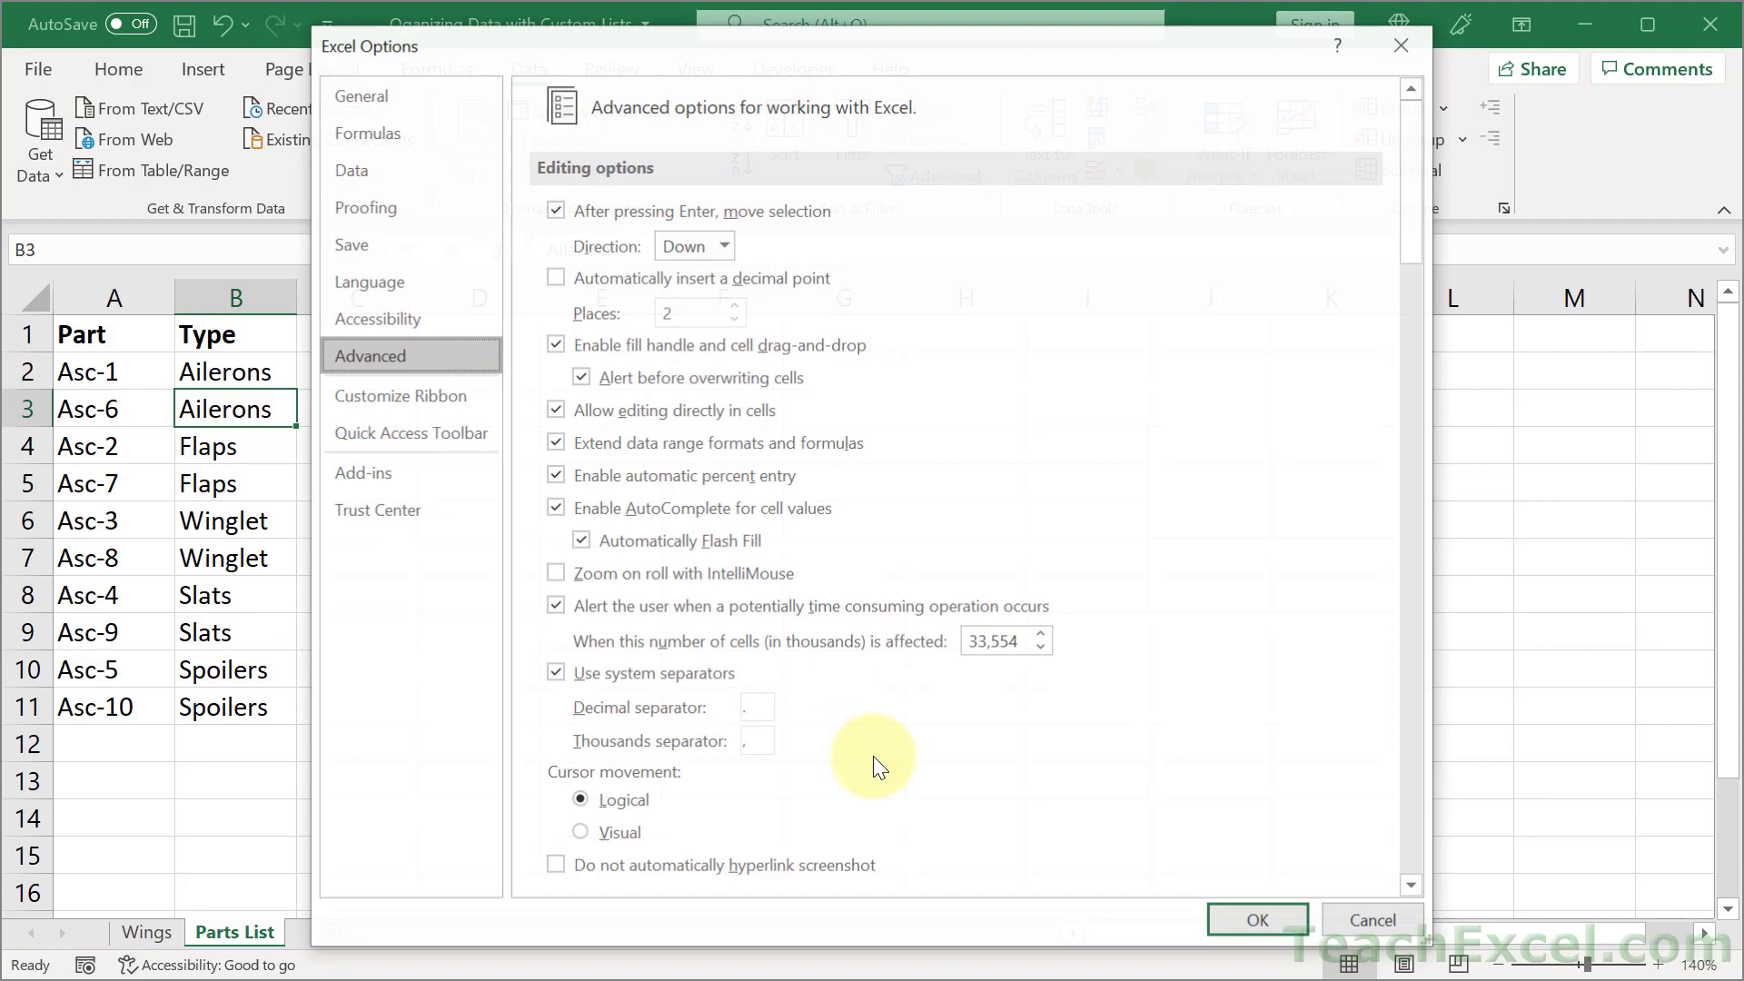
{"action": "left_click", "coordinate": [1220, 919]}
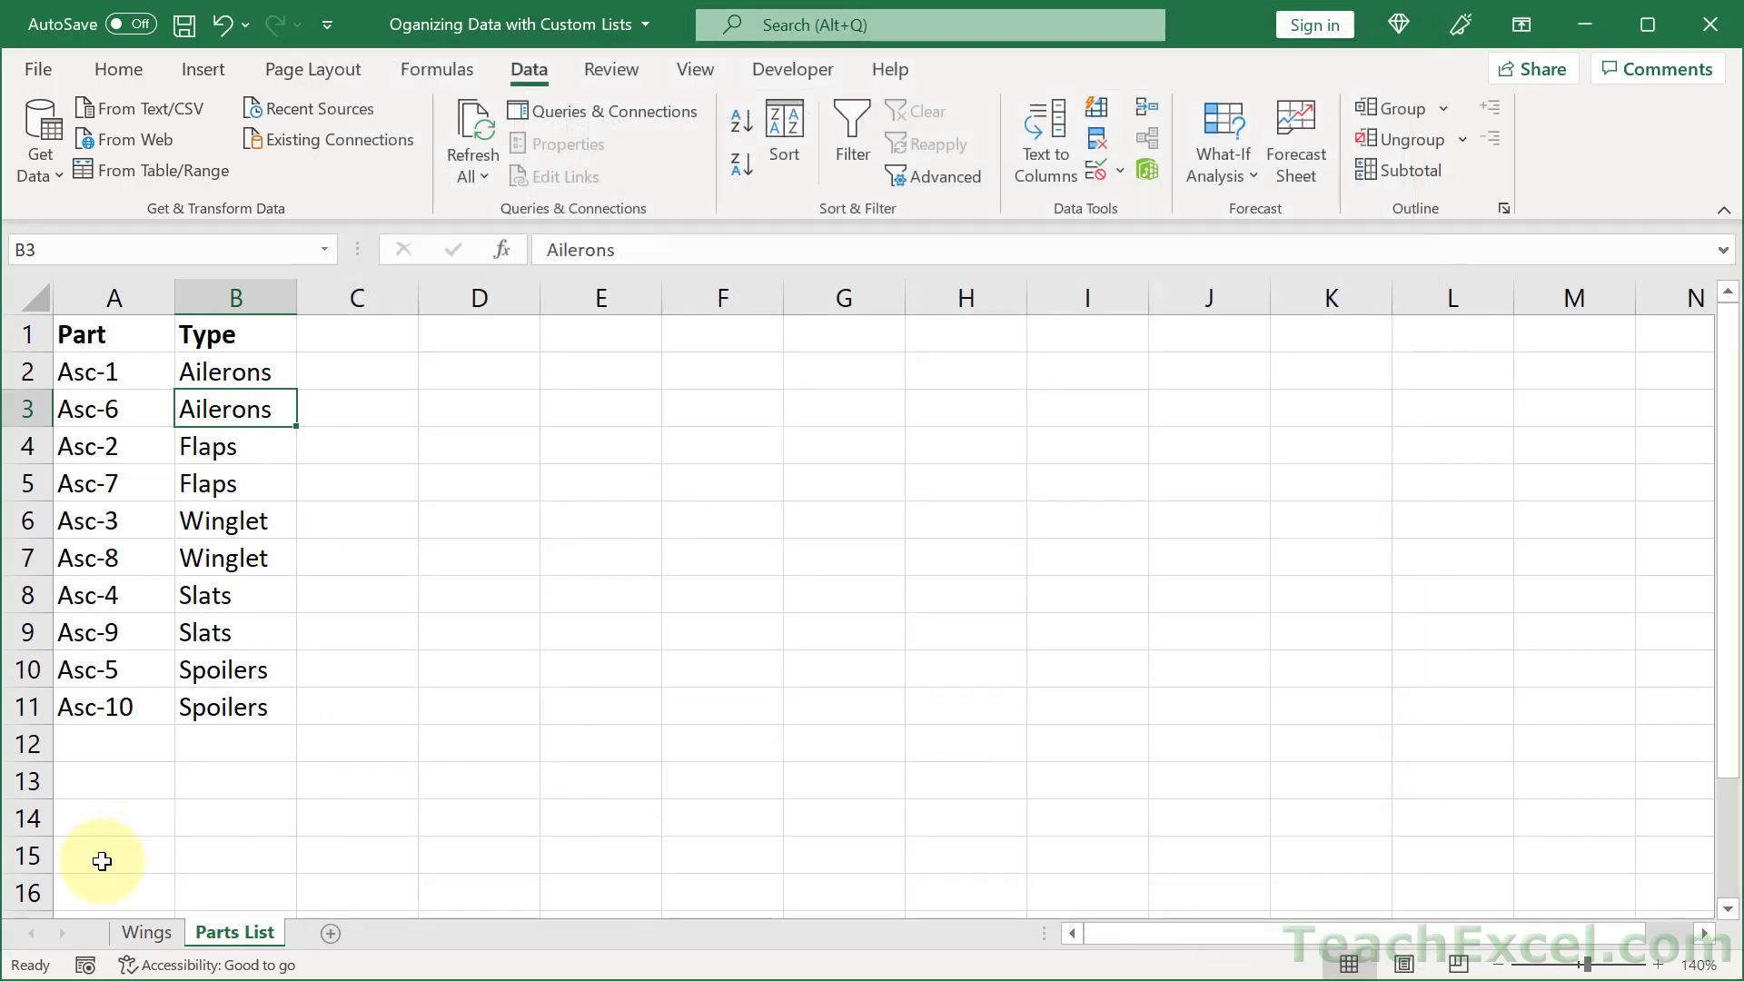
On the Wings sheet, enter My New List in E4 and fill it down to E6.
{"action": "left_click", "coordinate": [147, 932]}
{"action": "left_click", "coordinate": [596, 461]}
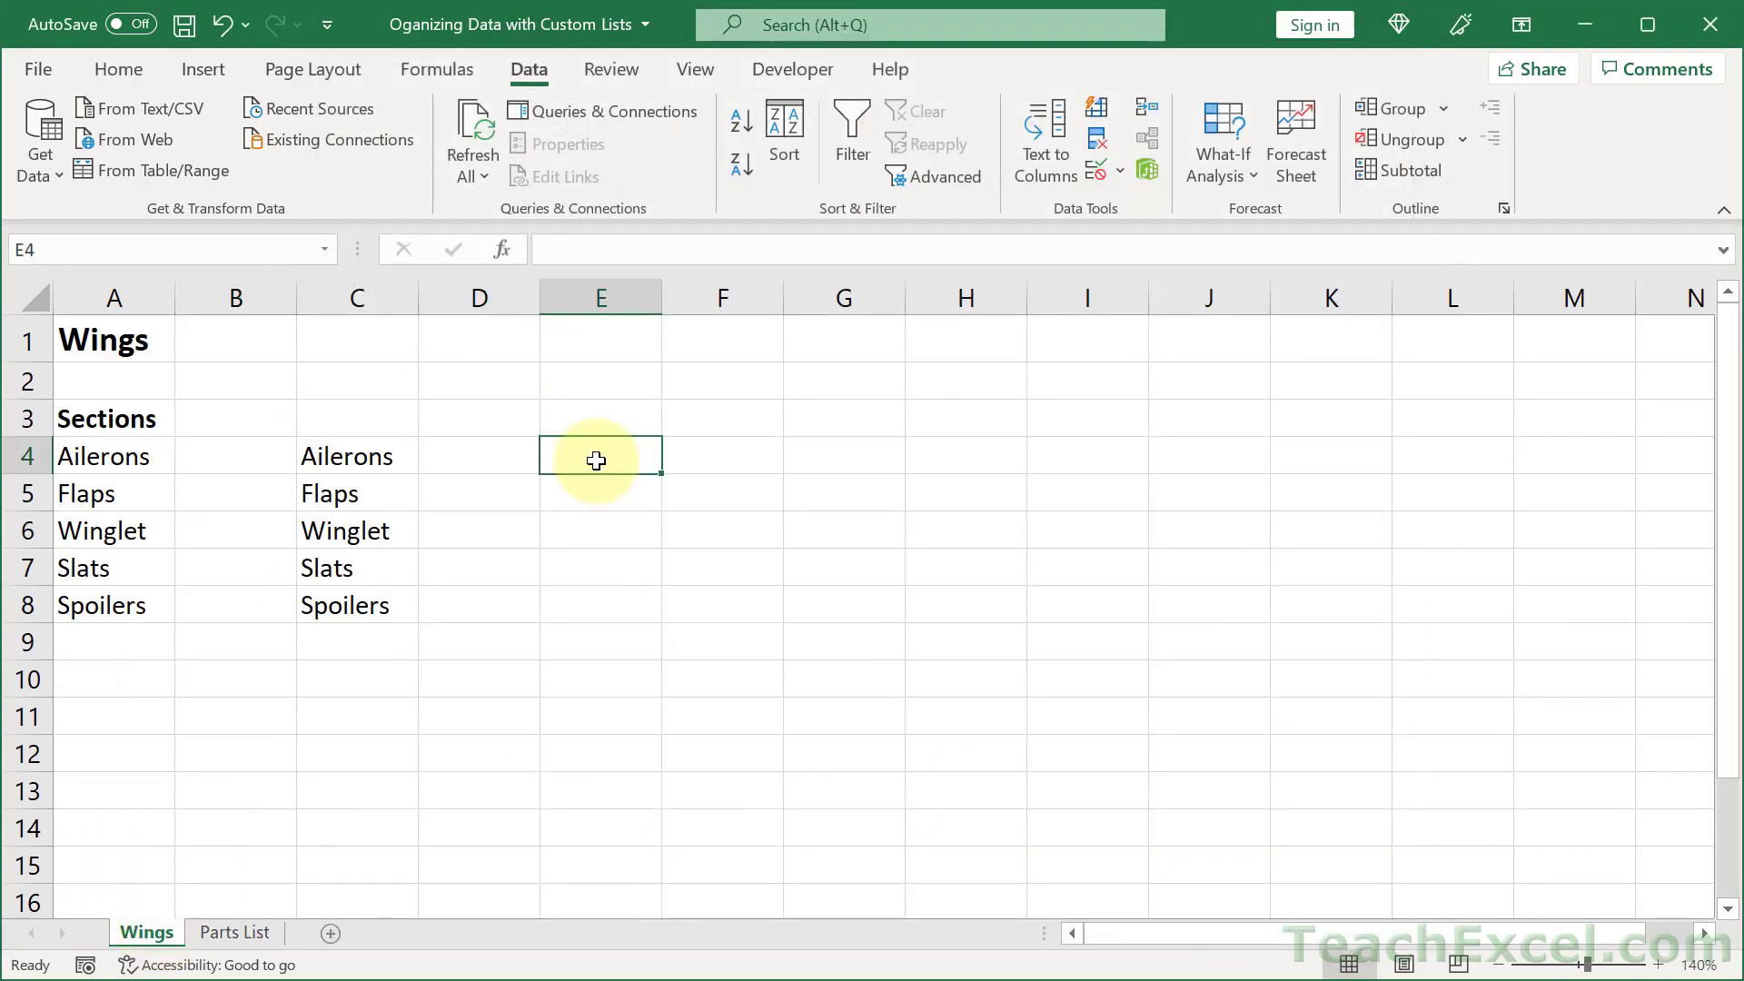
{"action": "type", "text": "My New "}
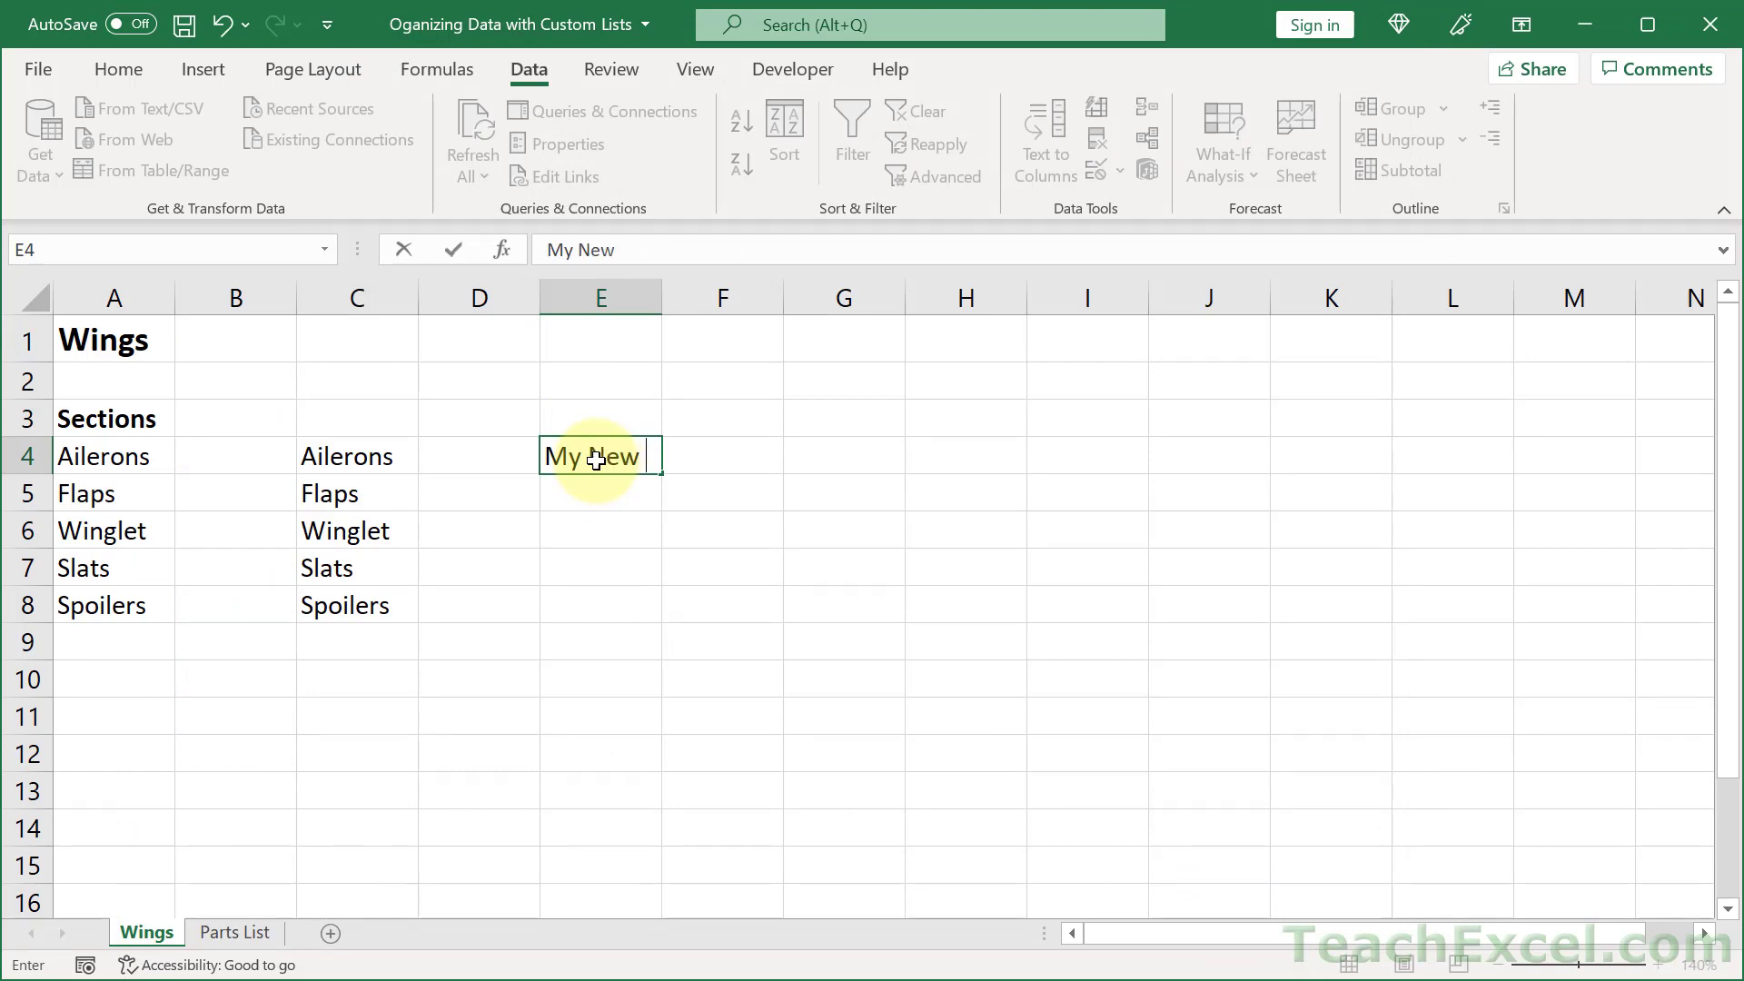
{"action": "type", "text": "List"}
{"action": "key", "text": "Return"}
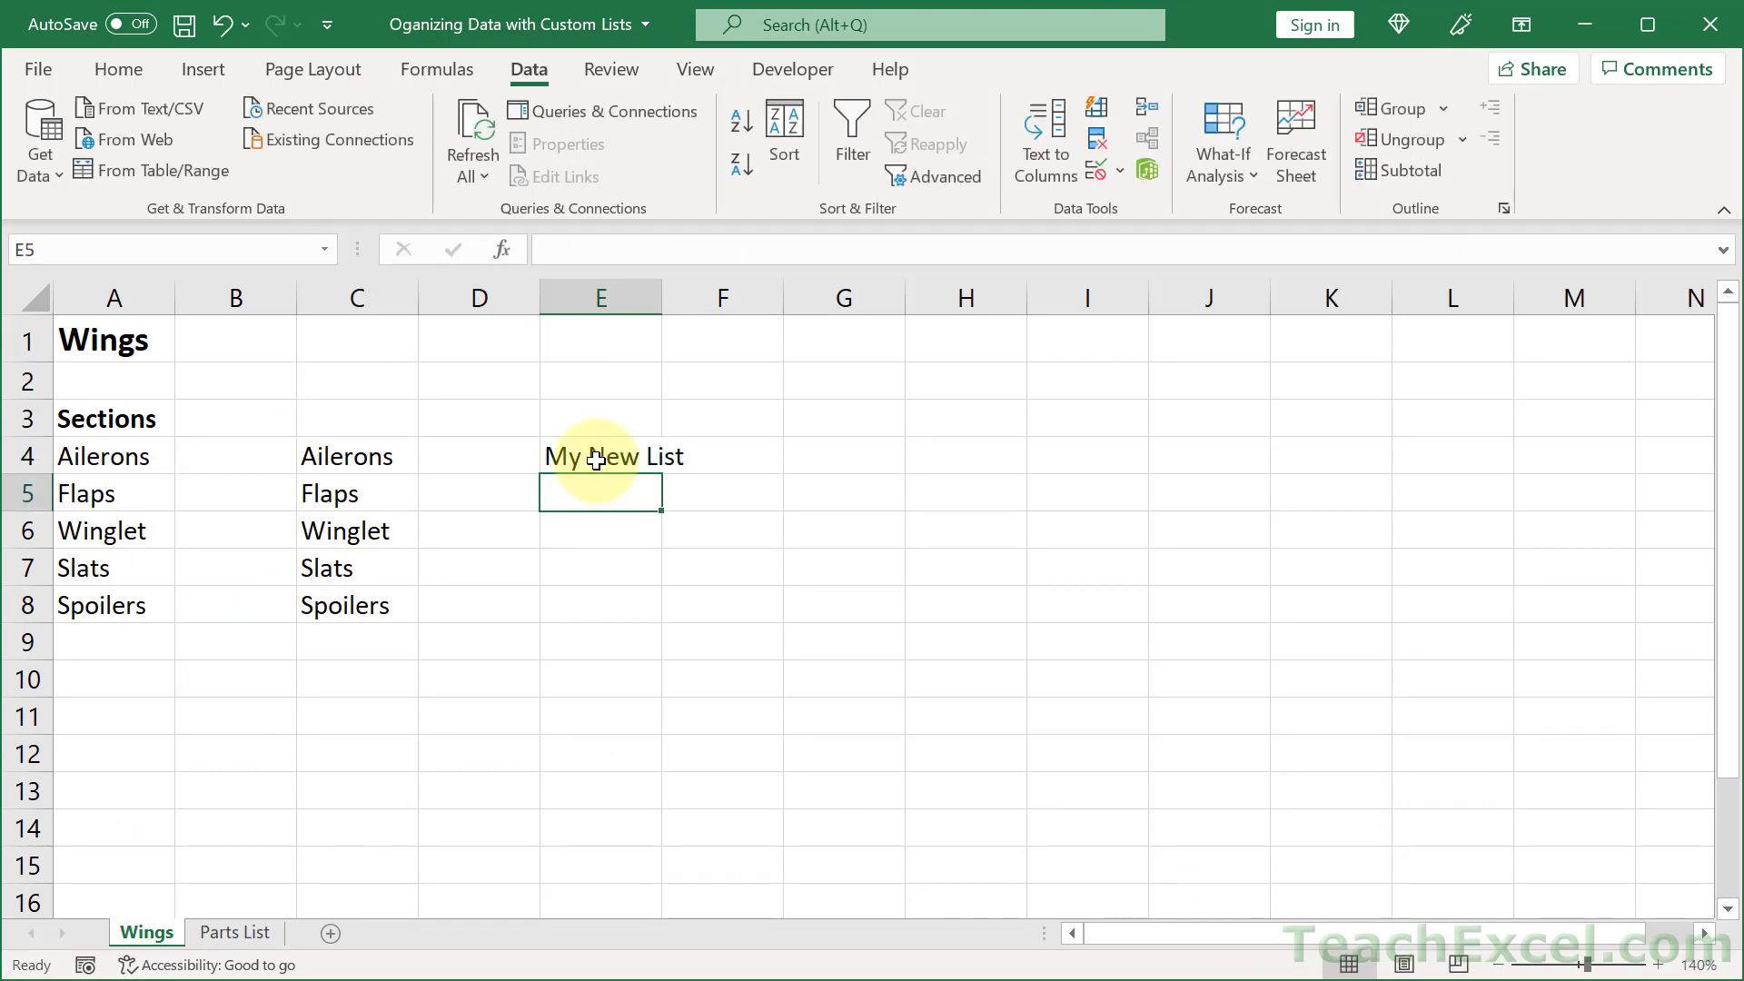
{"action": "left_click", "coordinate": [650, 456]}
{"action": "left_click_drag", "start_coordinate": [661, 473], "coordinate": [739, 518]}
Widen column E to fit the entries, then move the active cell back toward C4.
{"action": "left_click", "coordinate": [740, 523]}
{"action": "left_click_drag", "start_coordinate": [657, 296], "coordinate": [691, 297]}
{"action": "left_click", "coordinate": [788, 475]}
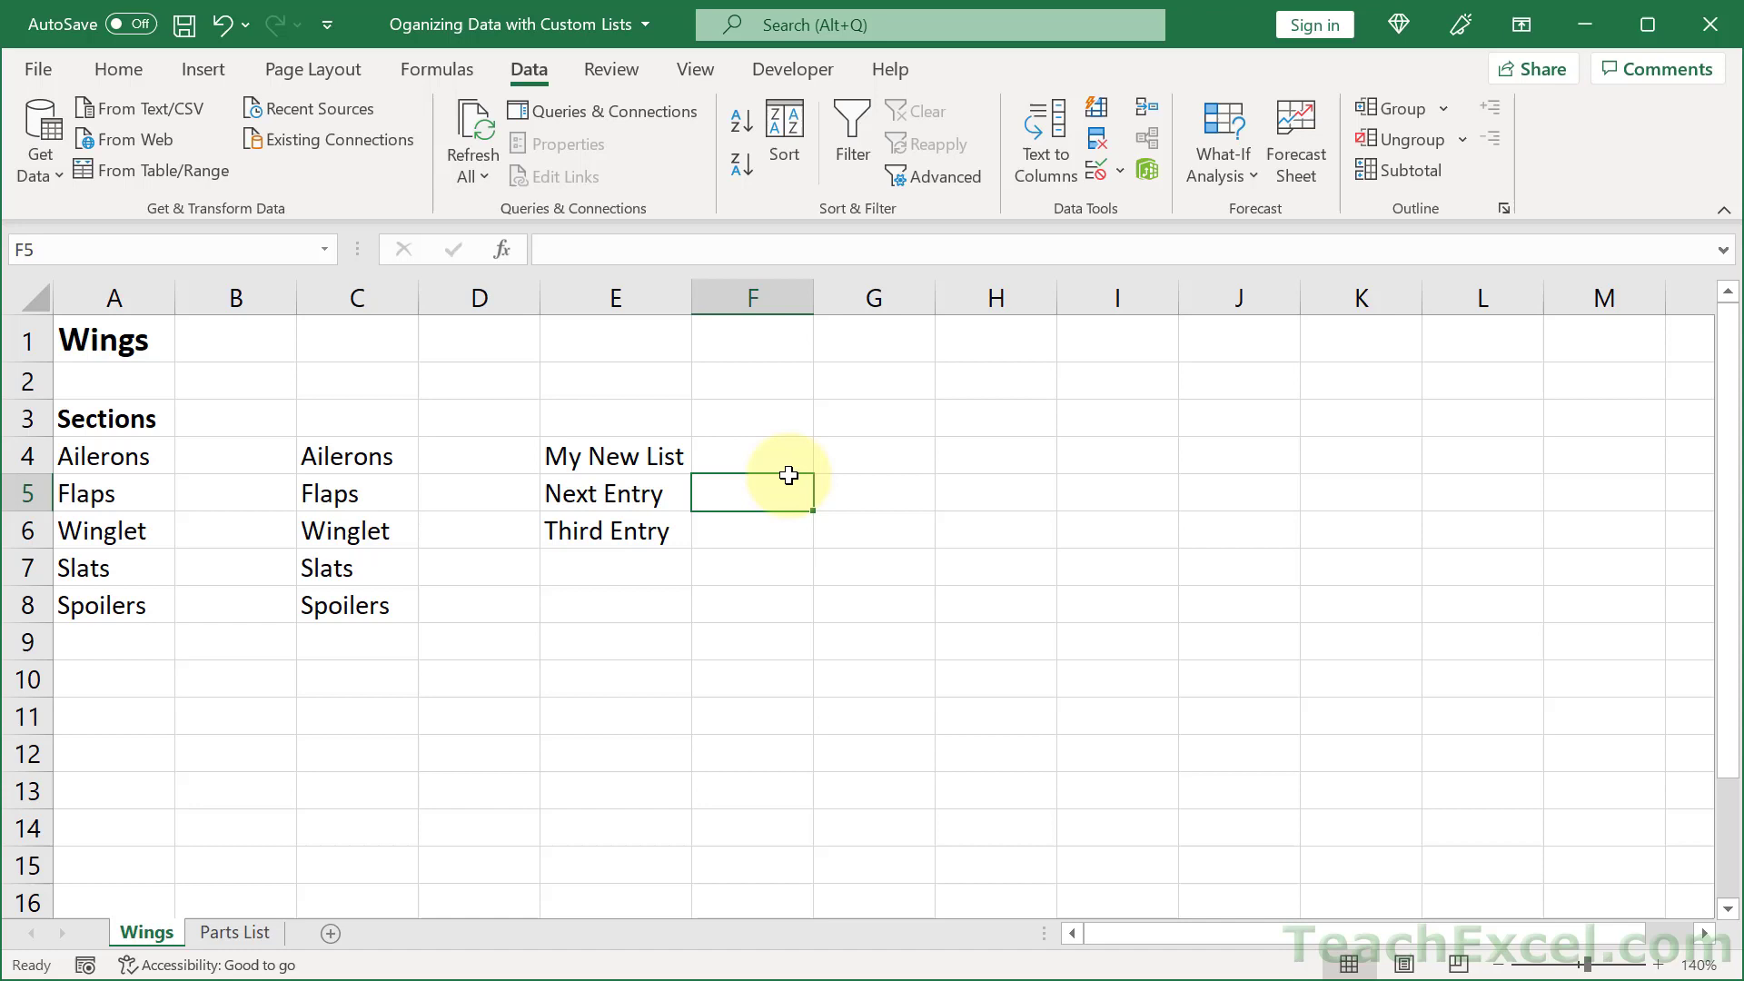
{"action": "key", "text": "Left"}
{"action": "key", "text": "Left"}
{"action": "key", "text": "Left"}
{"action": "key", "text": "Up"}
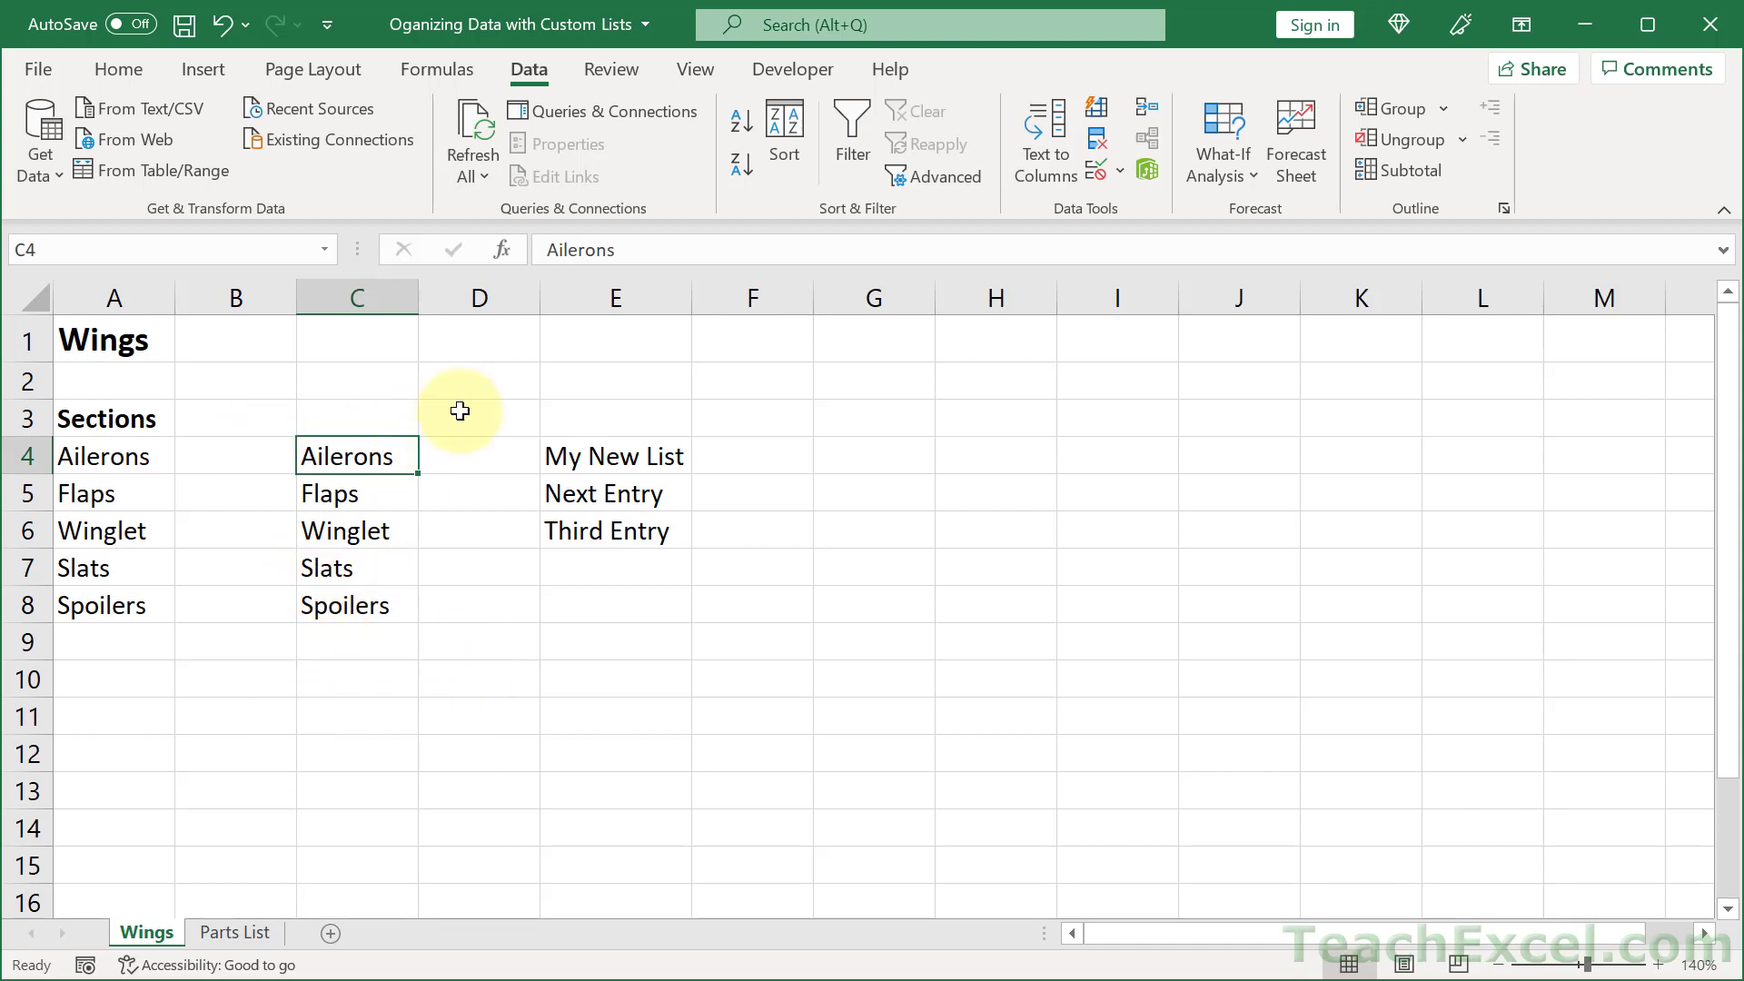
Type One, Two and Three into D4, D5 and D6 of the Wings sheet.
{"action": "left_click", "coordinate": [463, 456]}
{"action": "type", "text": "One"}
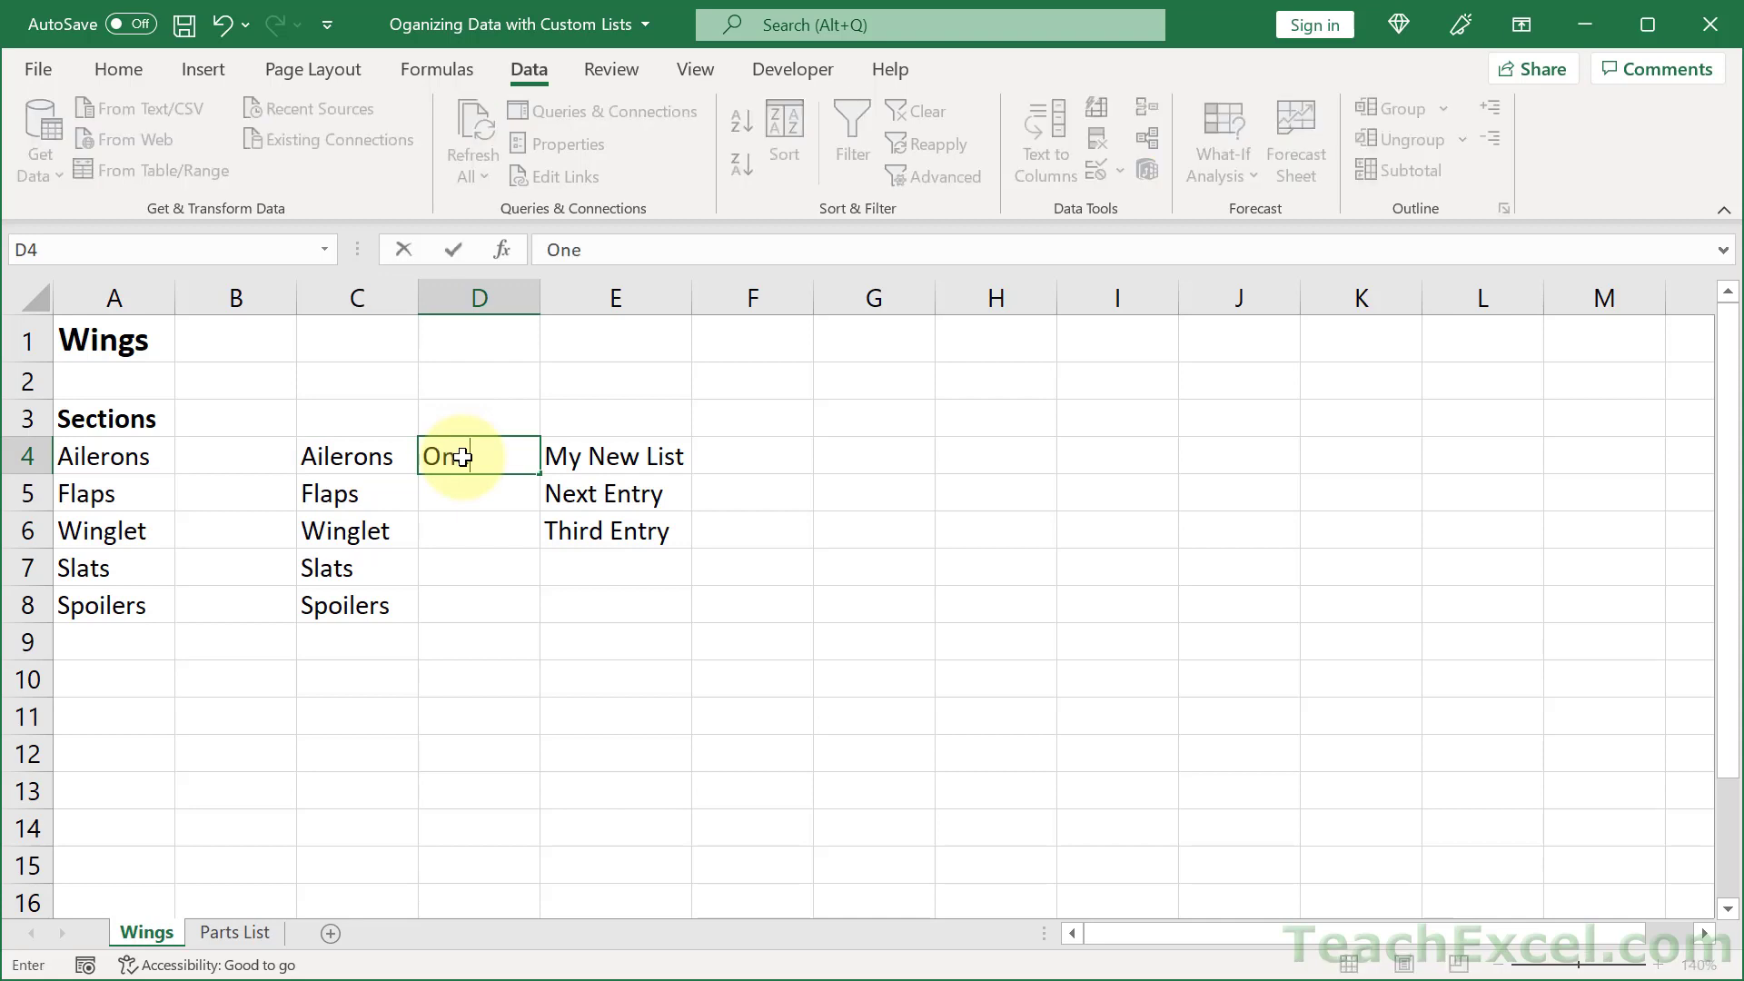
{"action": "key", "text": "Return"}
{"action": "type", "text": "Two"}
{"action": "key", "text": "Return"}
{"action": "type", "text": "Three"}
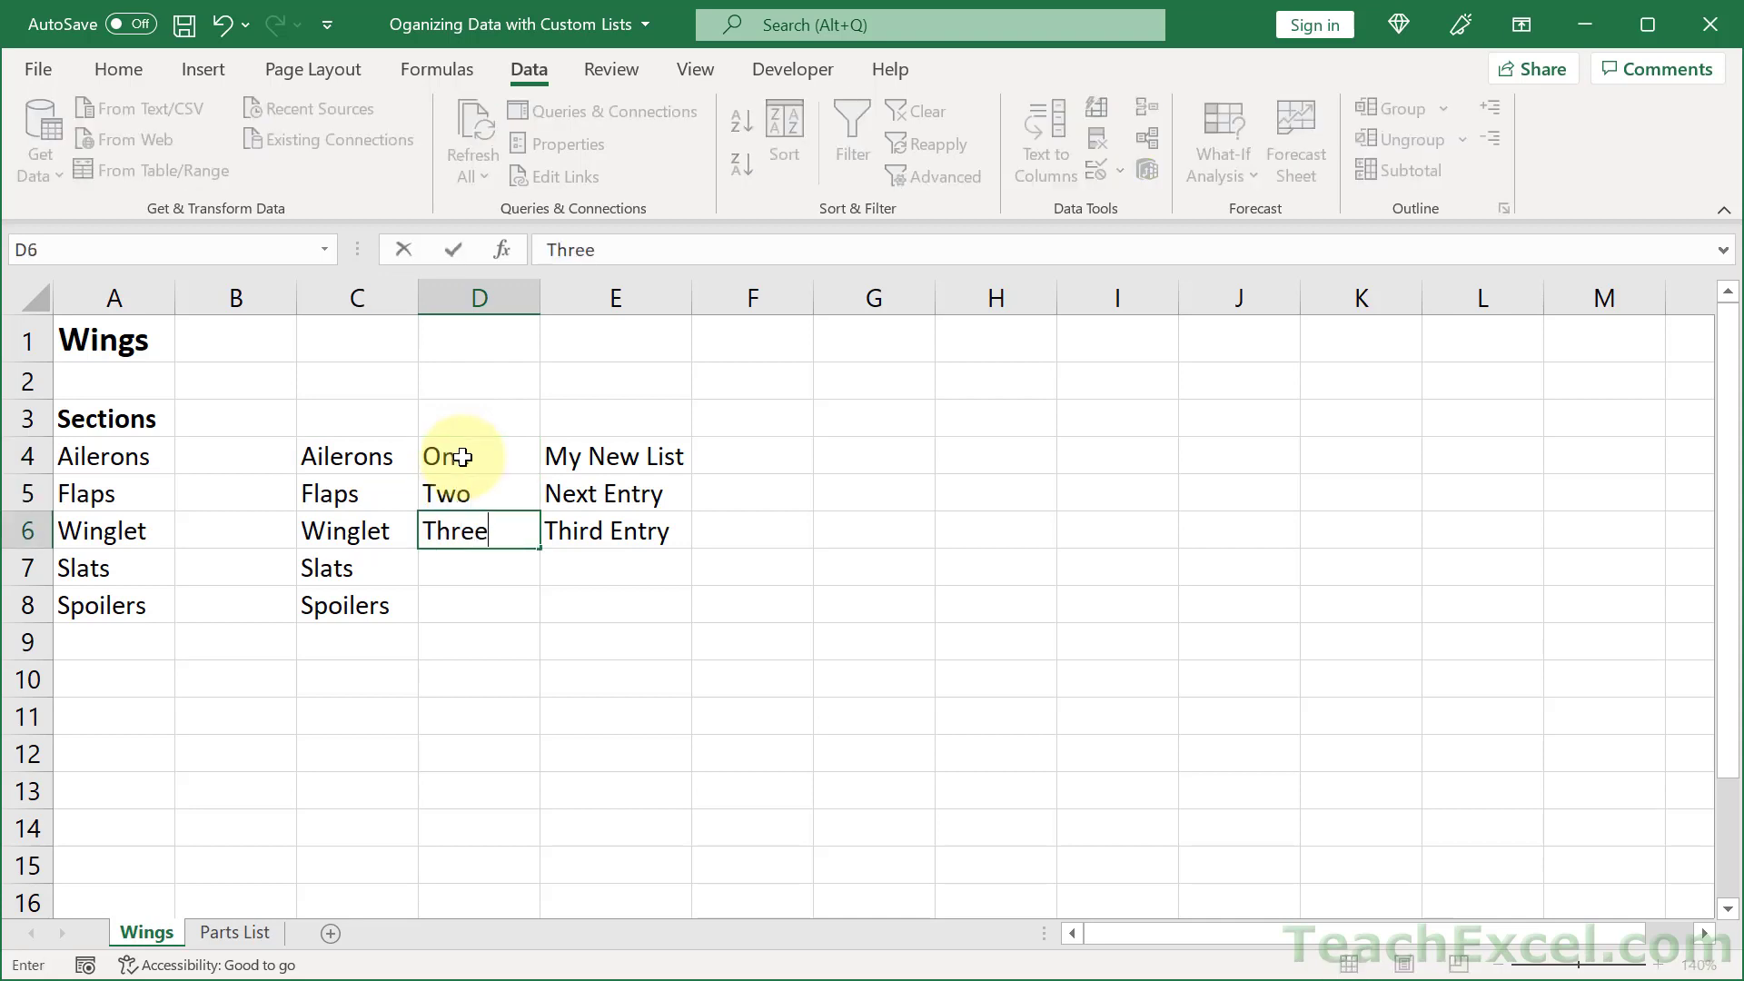
{"action": "key", "text": "Return"}
{"action": "left_click", "coordinate": [779, 641]}
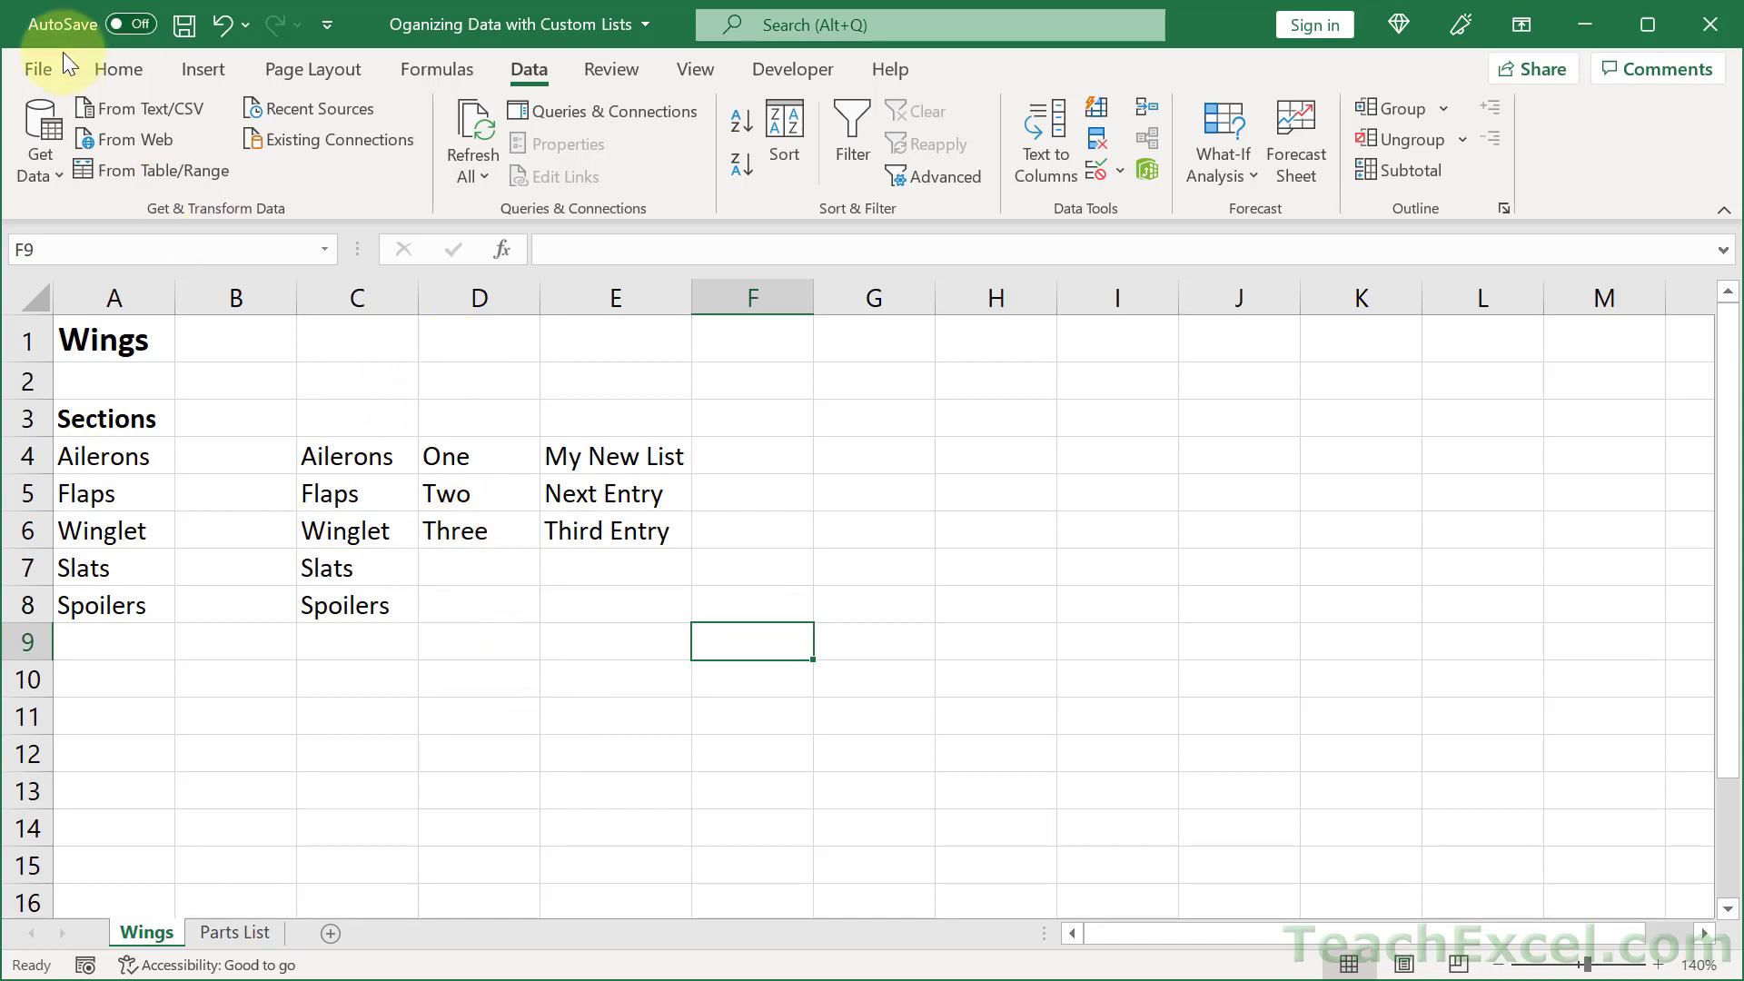
Open Edit Custom Lists again from File > Options > Advanced, General section.
{"action": "left_click", "coordinate": [36, 68]}
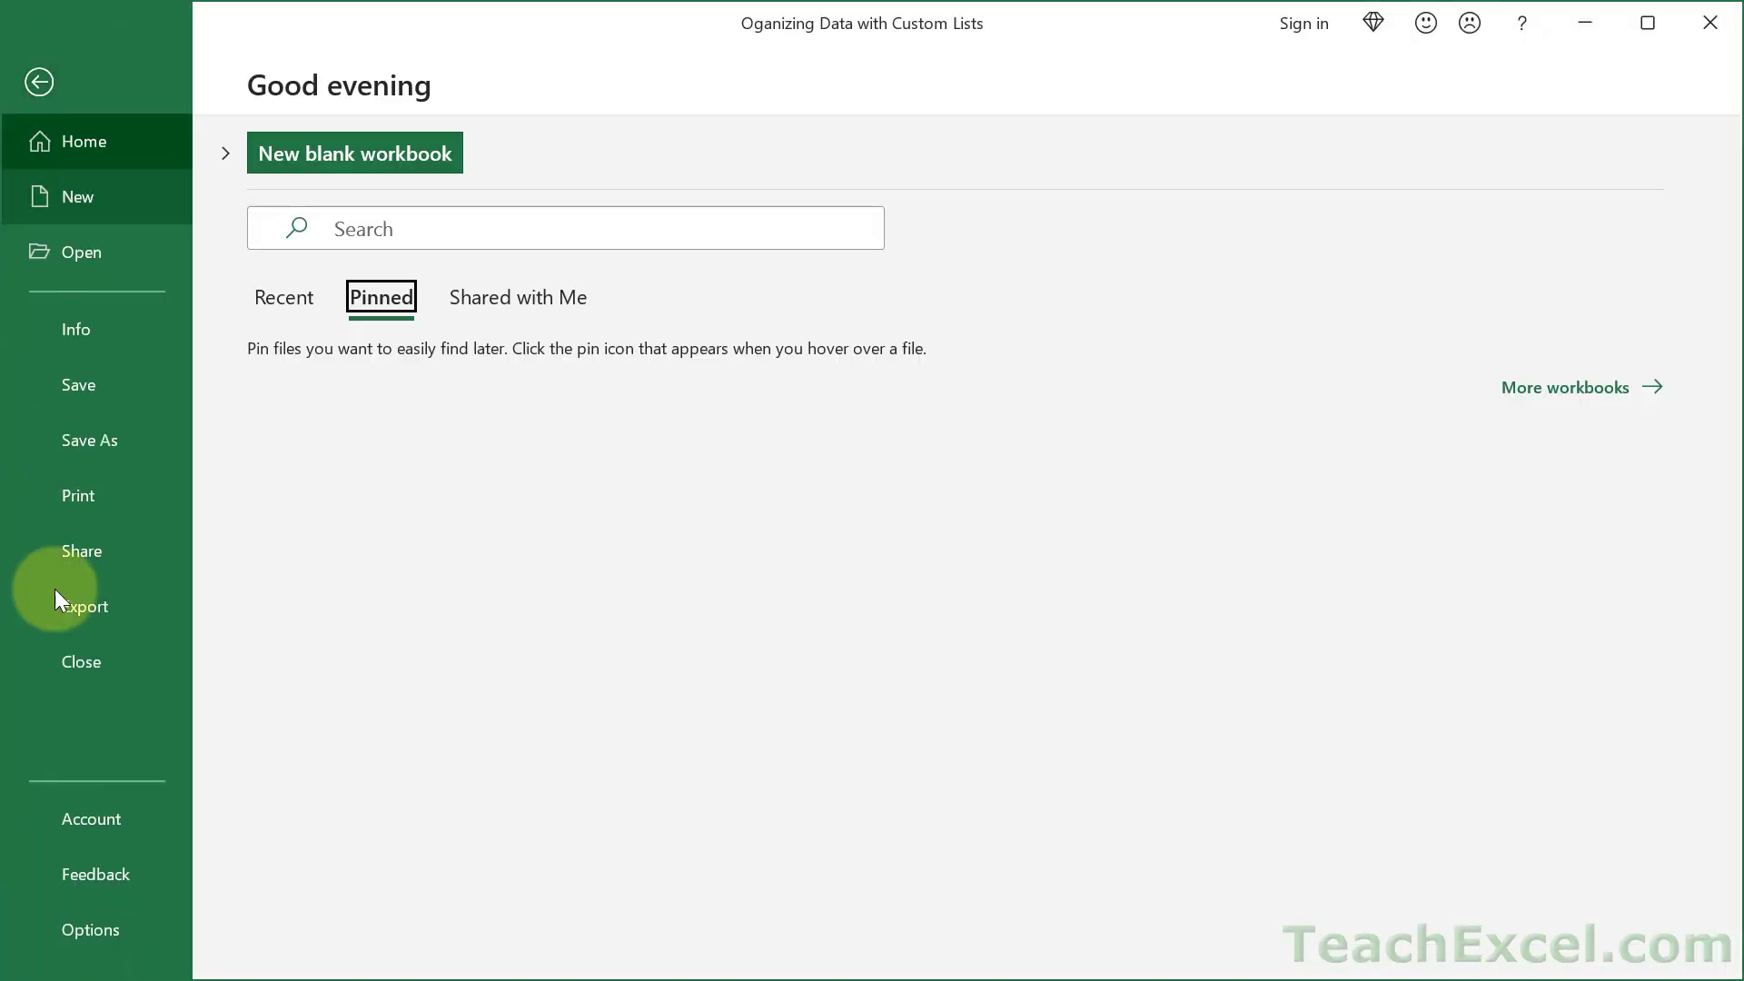
{"action": "left_click", "coordinate": [100, 927]}
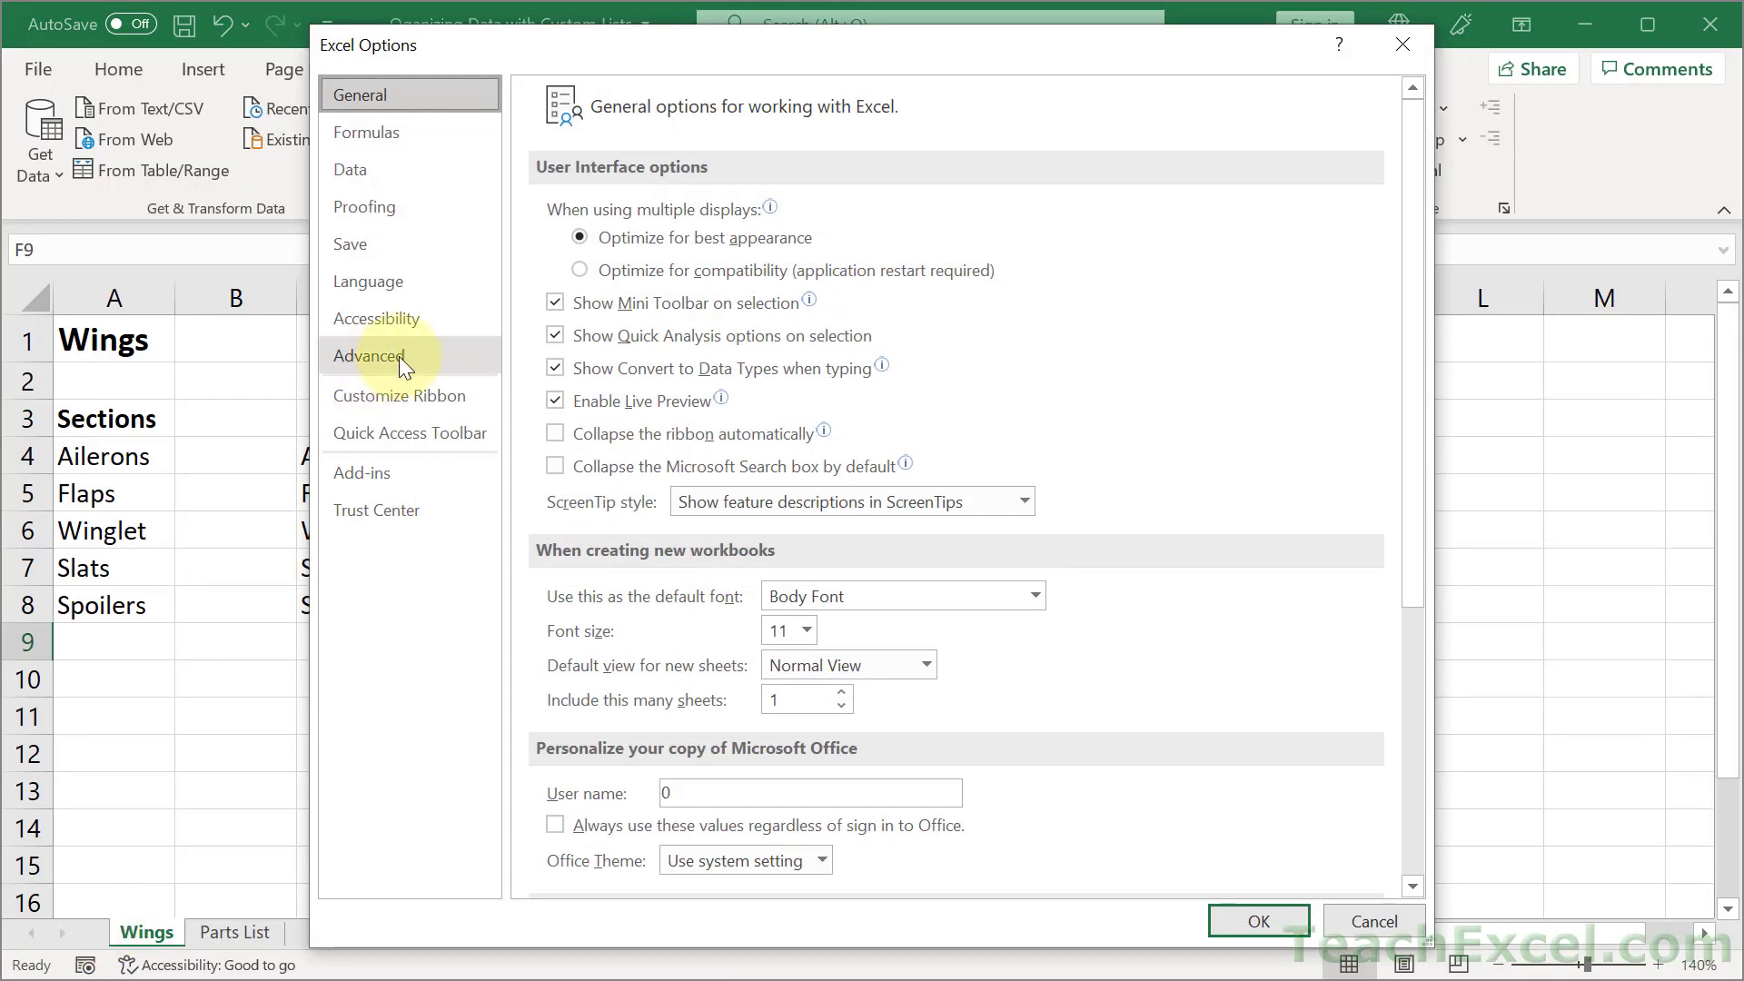
{"action": "left_click", "coordinate": [399, 356]}
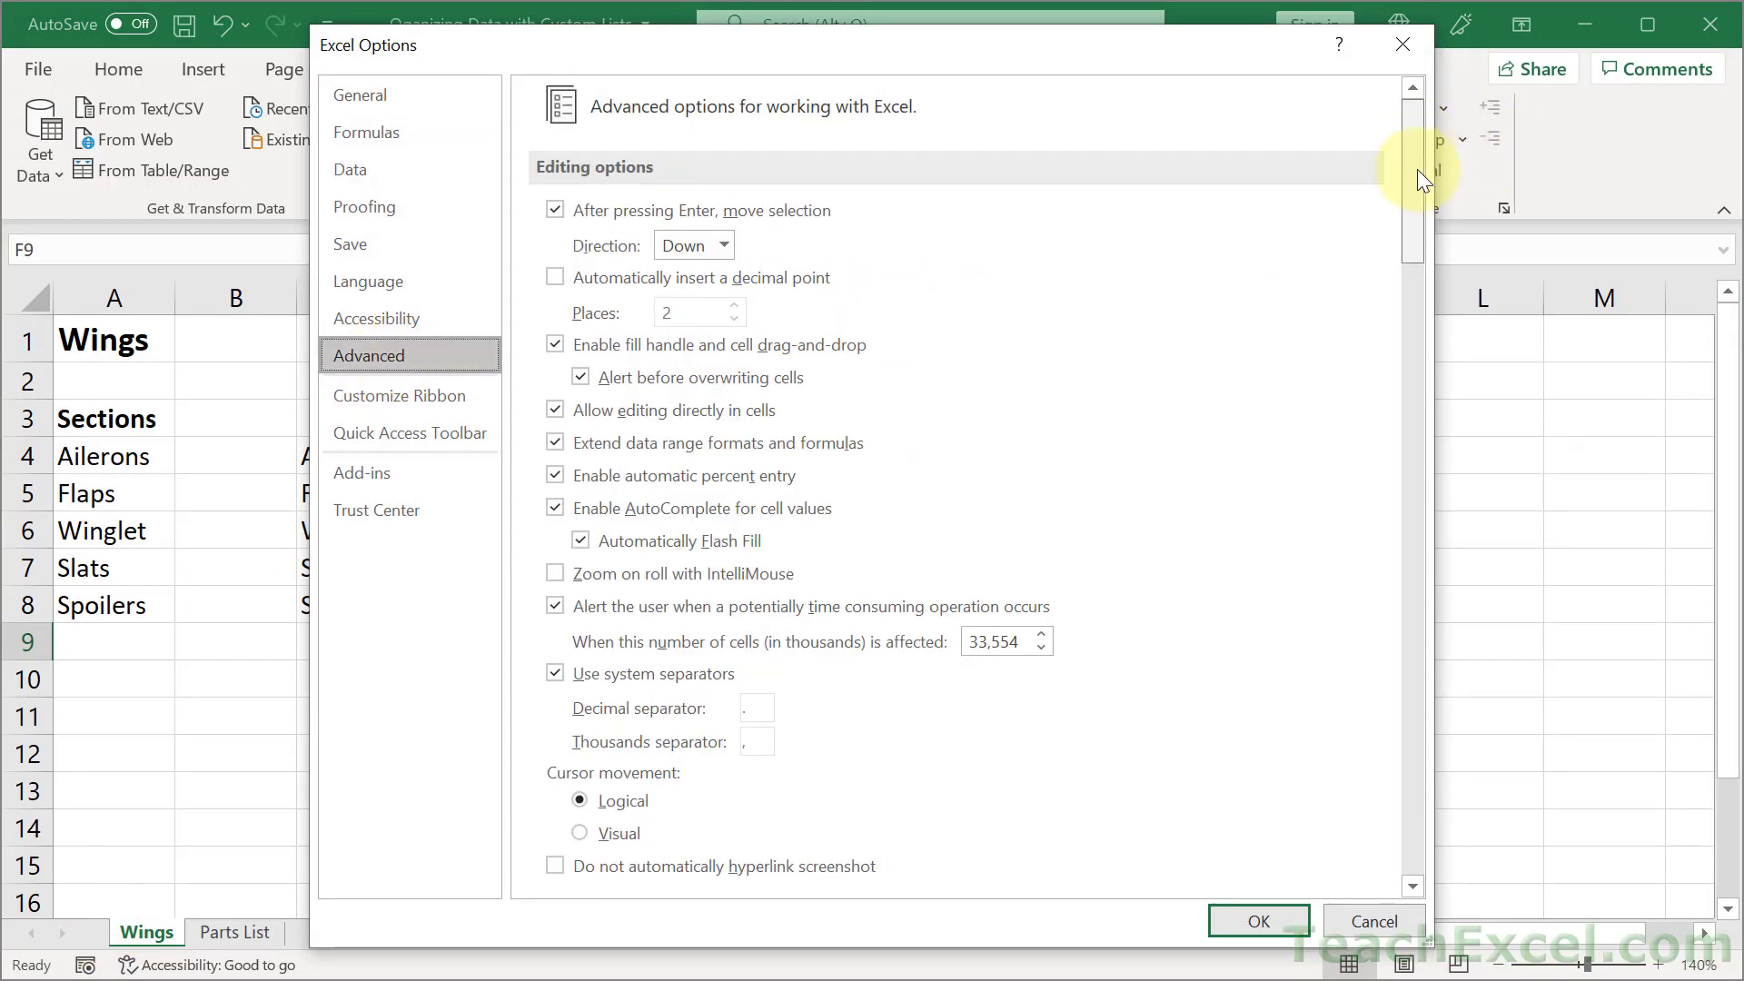
{"action": "left_click_drag", "start_coordinate": [1417, 169], "coordinate": [1444, 754]}
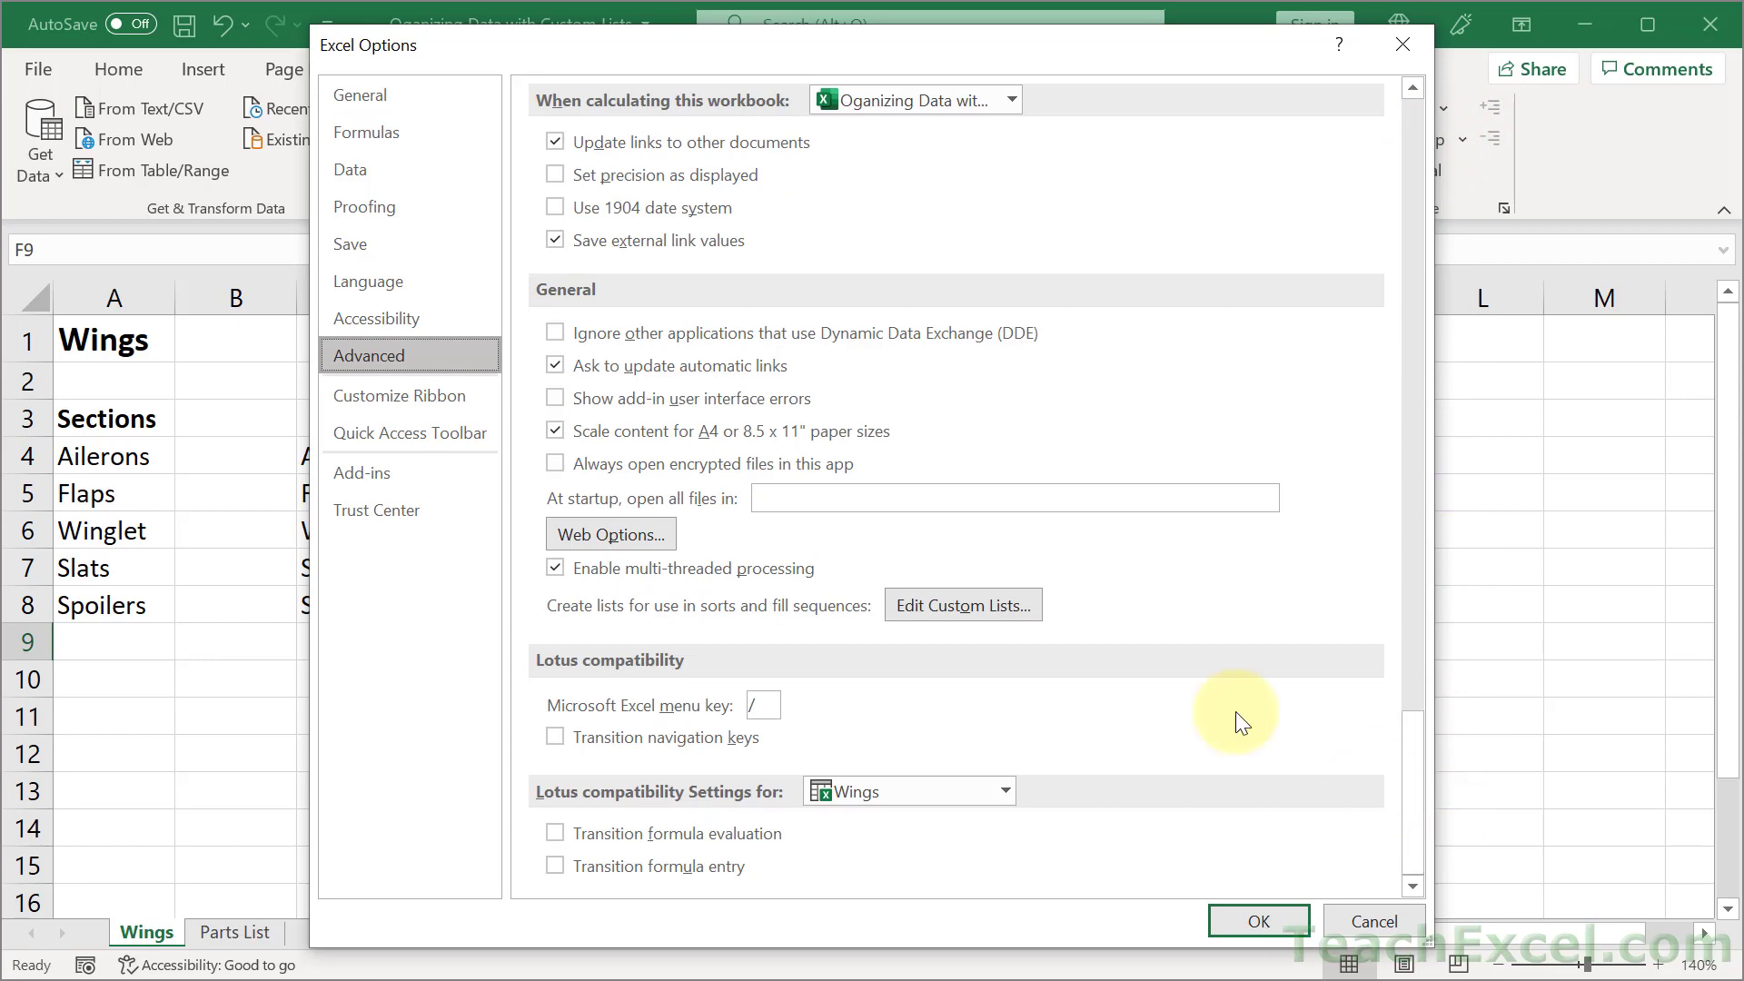
{"action": "left_click", "coordinate": [957, 602]}
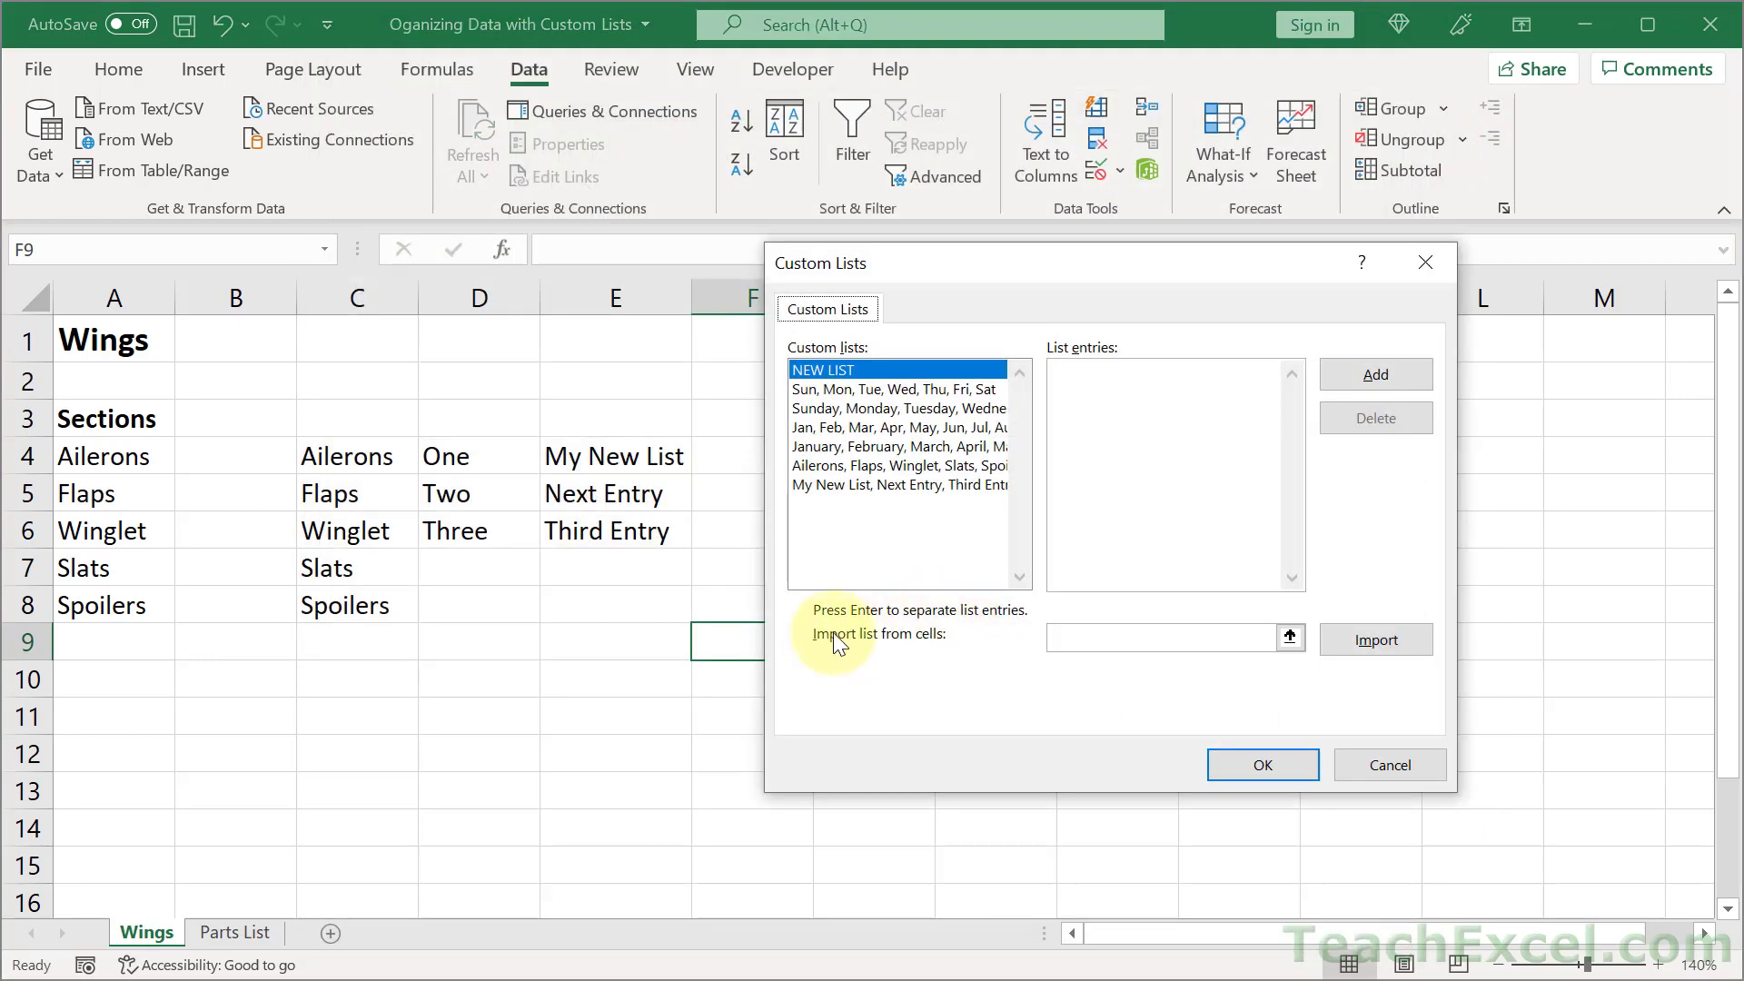
Import cells $D$4:$D$6 as a new custom list One, Two, Three.
{"action": "left_click", "coordinate": [1125, 639]}
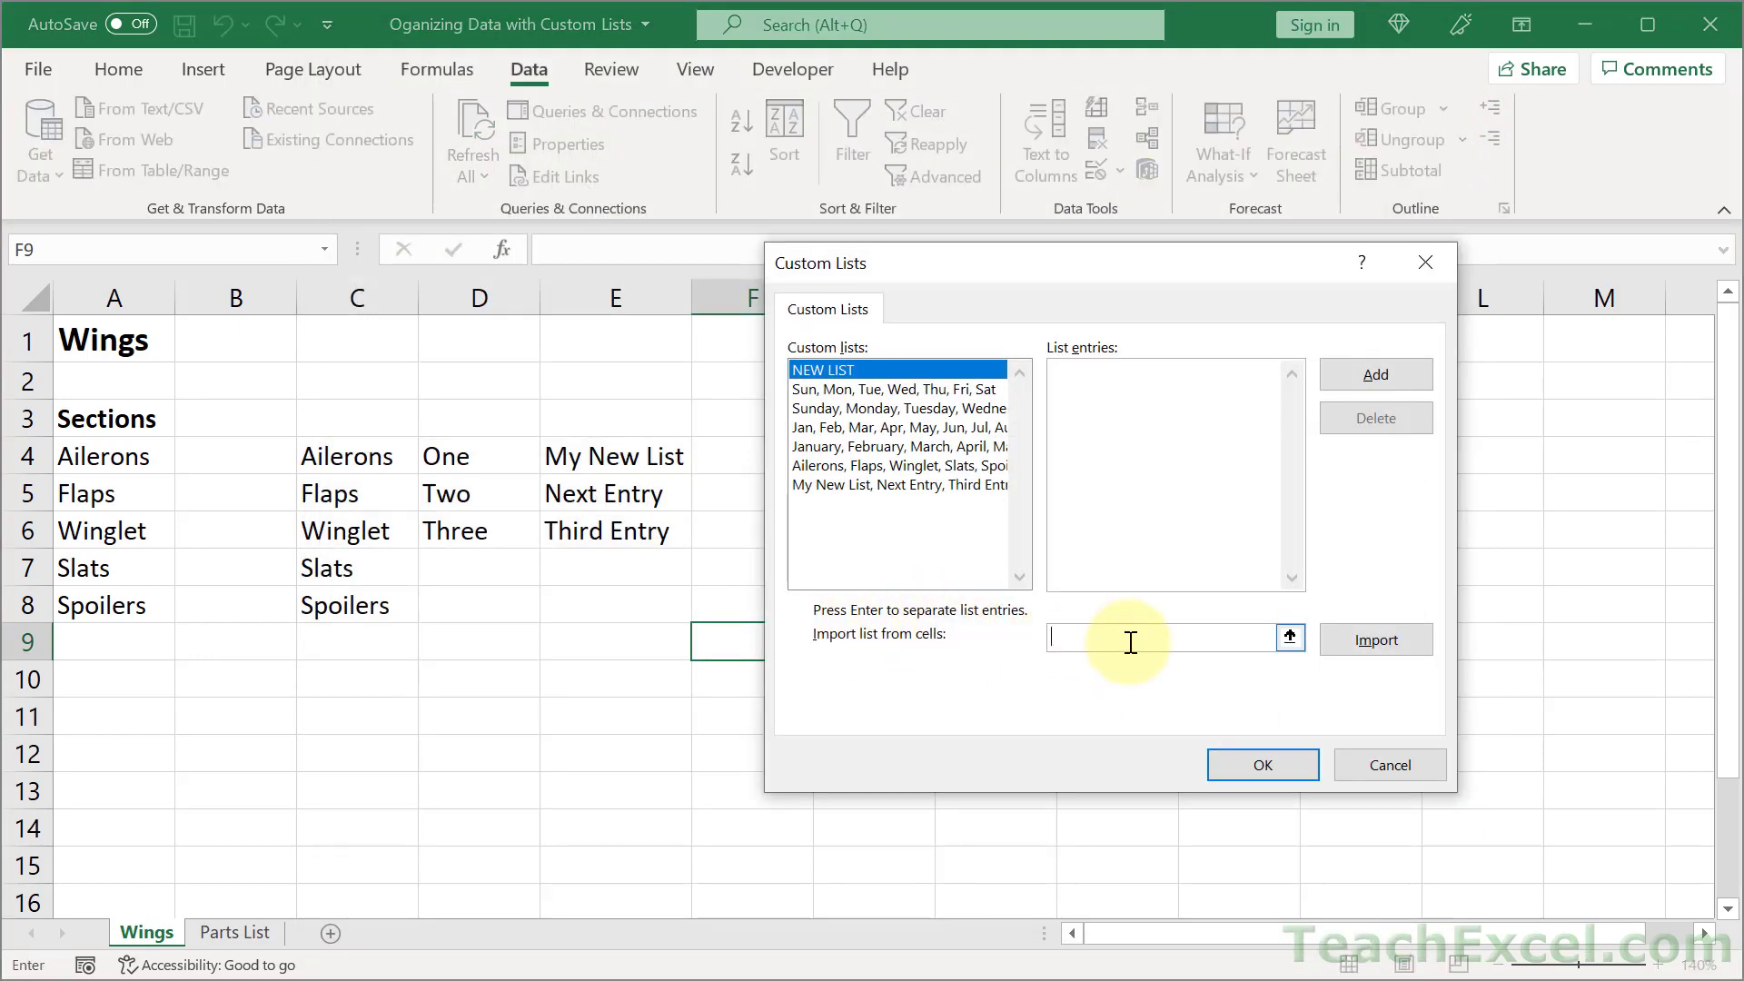
{"action": "left_click", "coordinate": [1290, 638]}
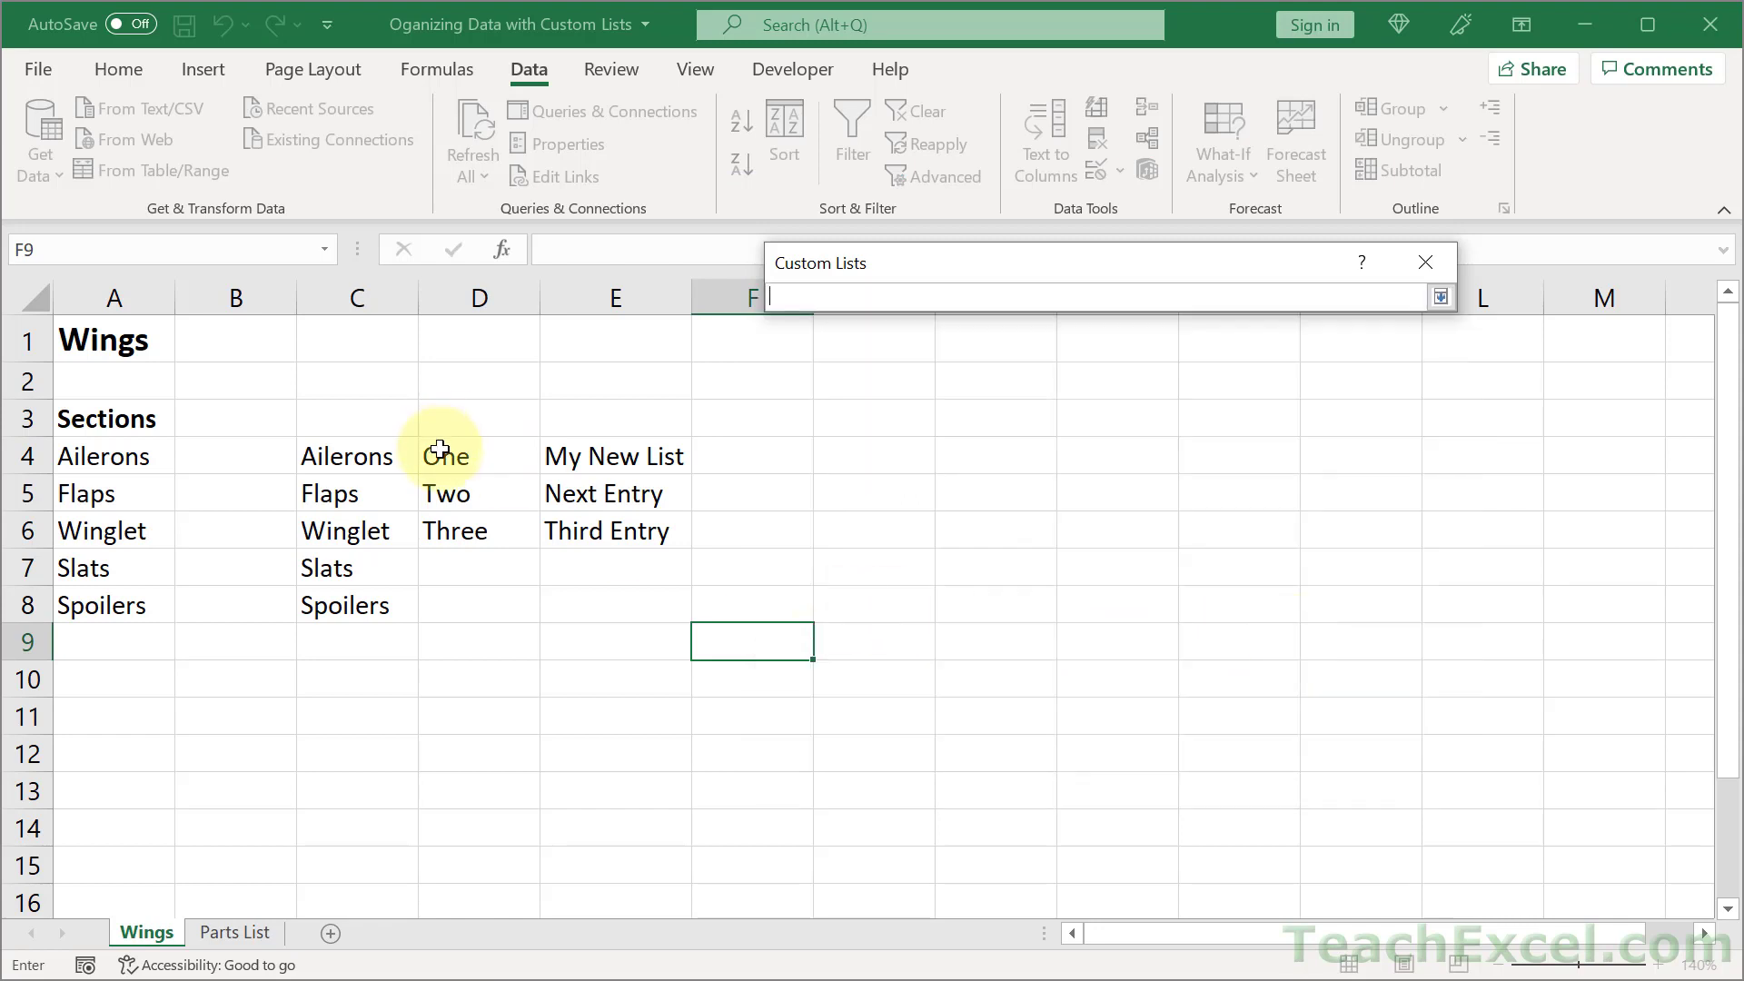
{"action": "left_click_drag", "start_coordinate": [439, 449], "coordinate": [468, 537]}
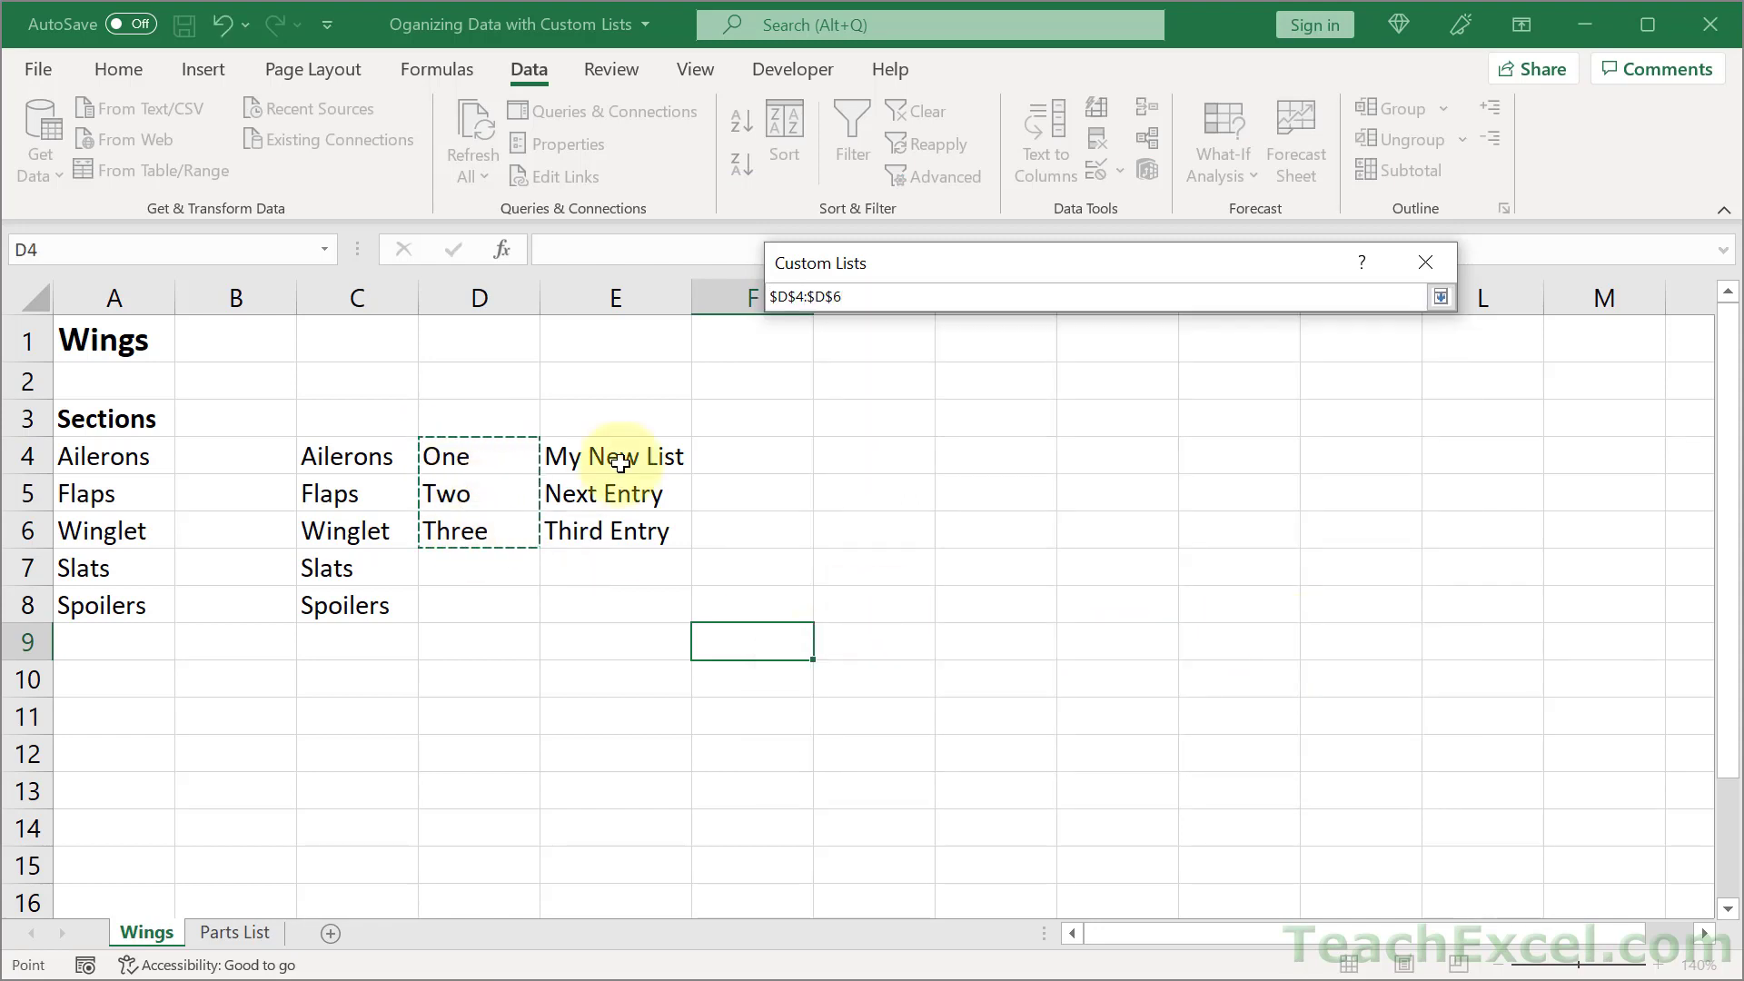
{"action": "left_click", "coordinate": [1438, 293]}
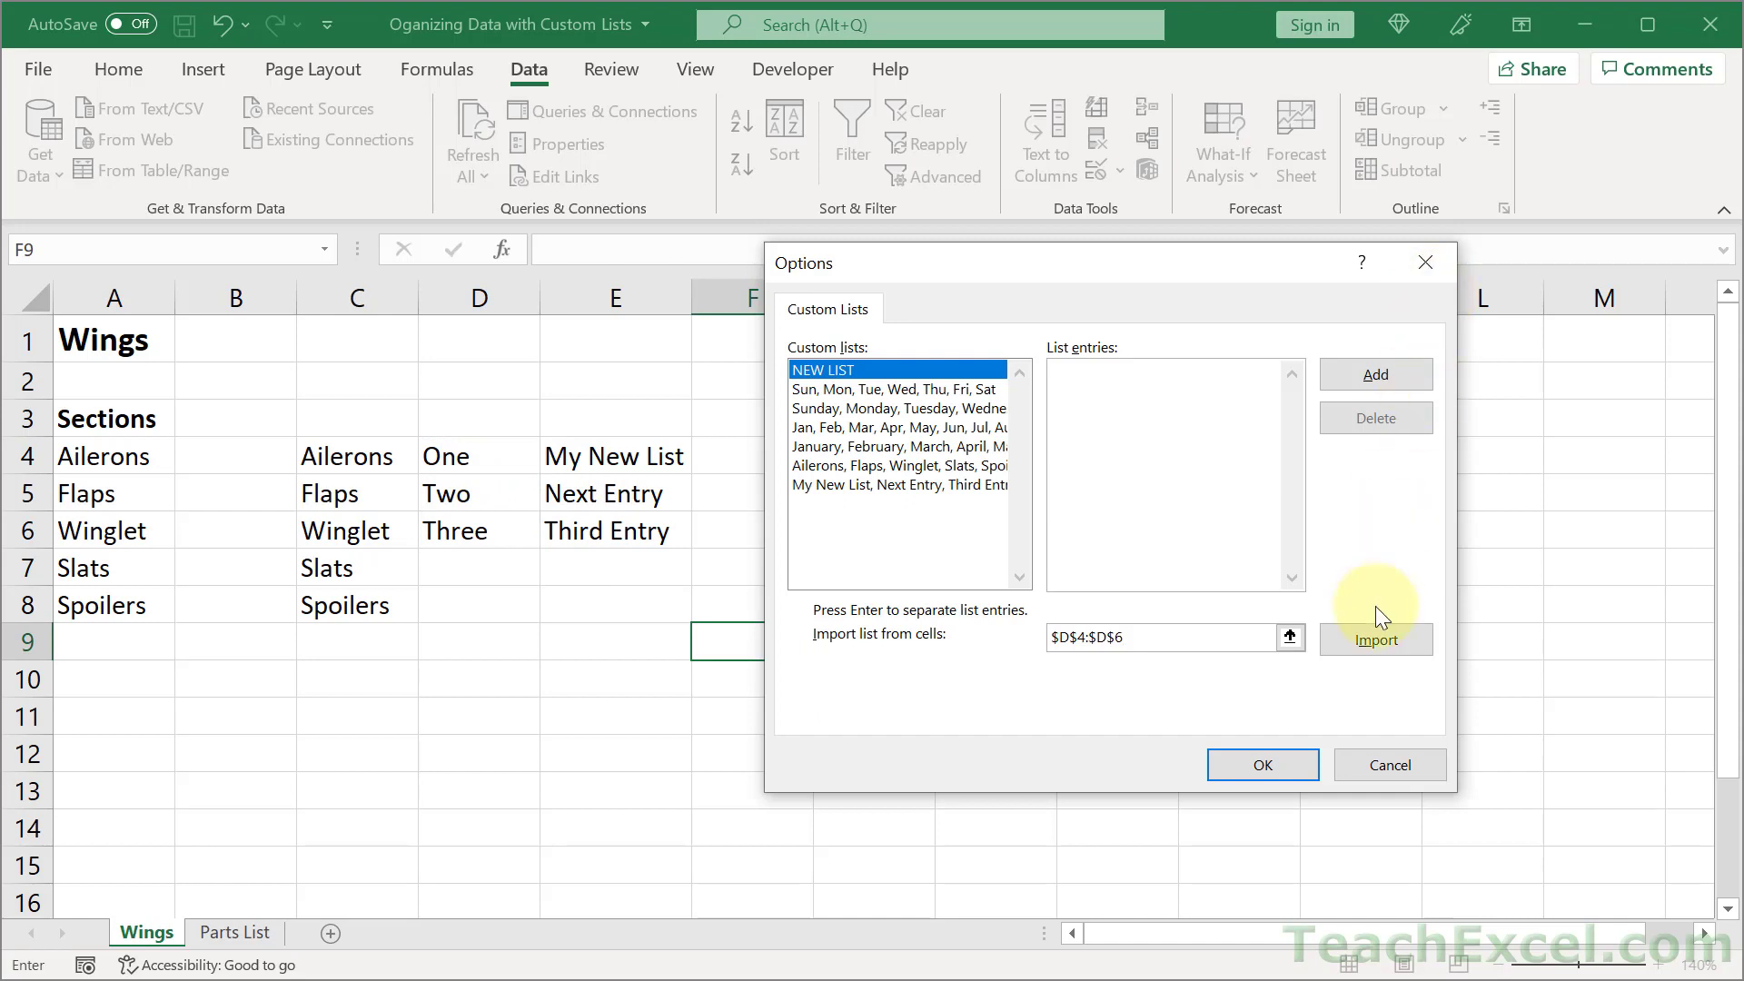
{"action": "left_click", "coordinate": [1366, 636]}
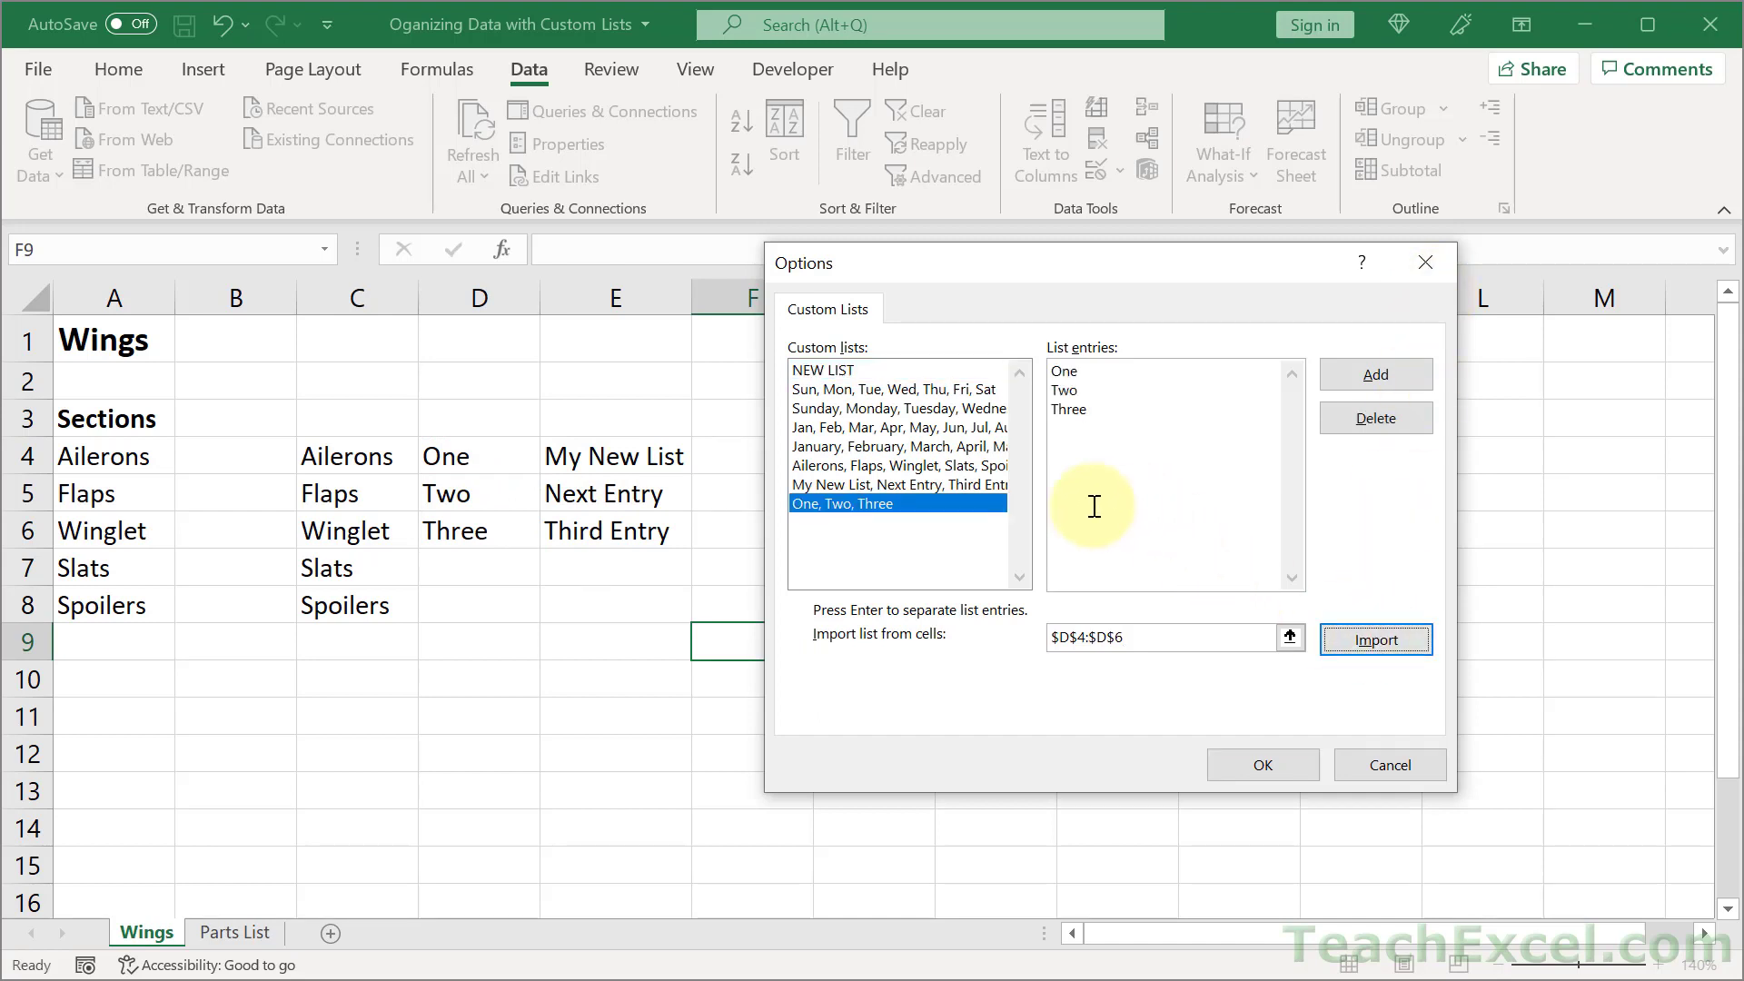
Append Four to the One, Two, Three list and save it.
{"action": "left_click", "coordinate": [1121, 414]}
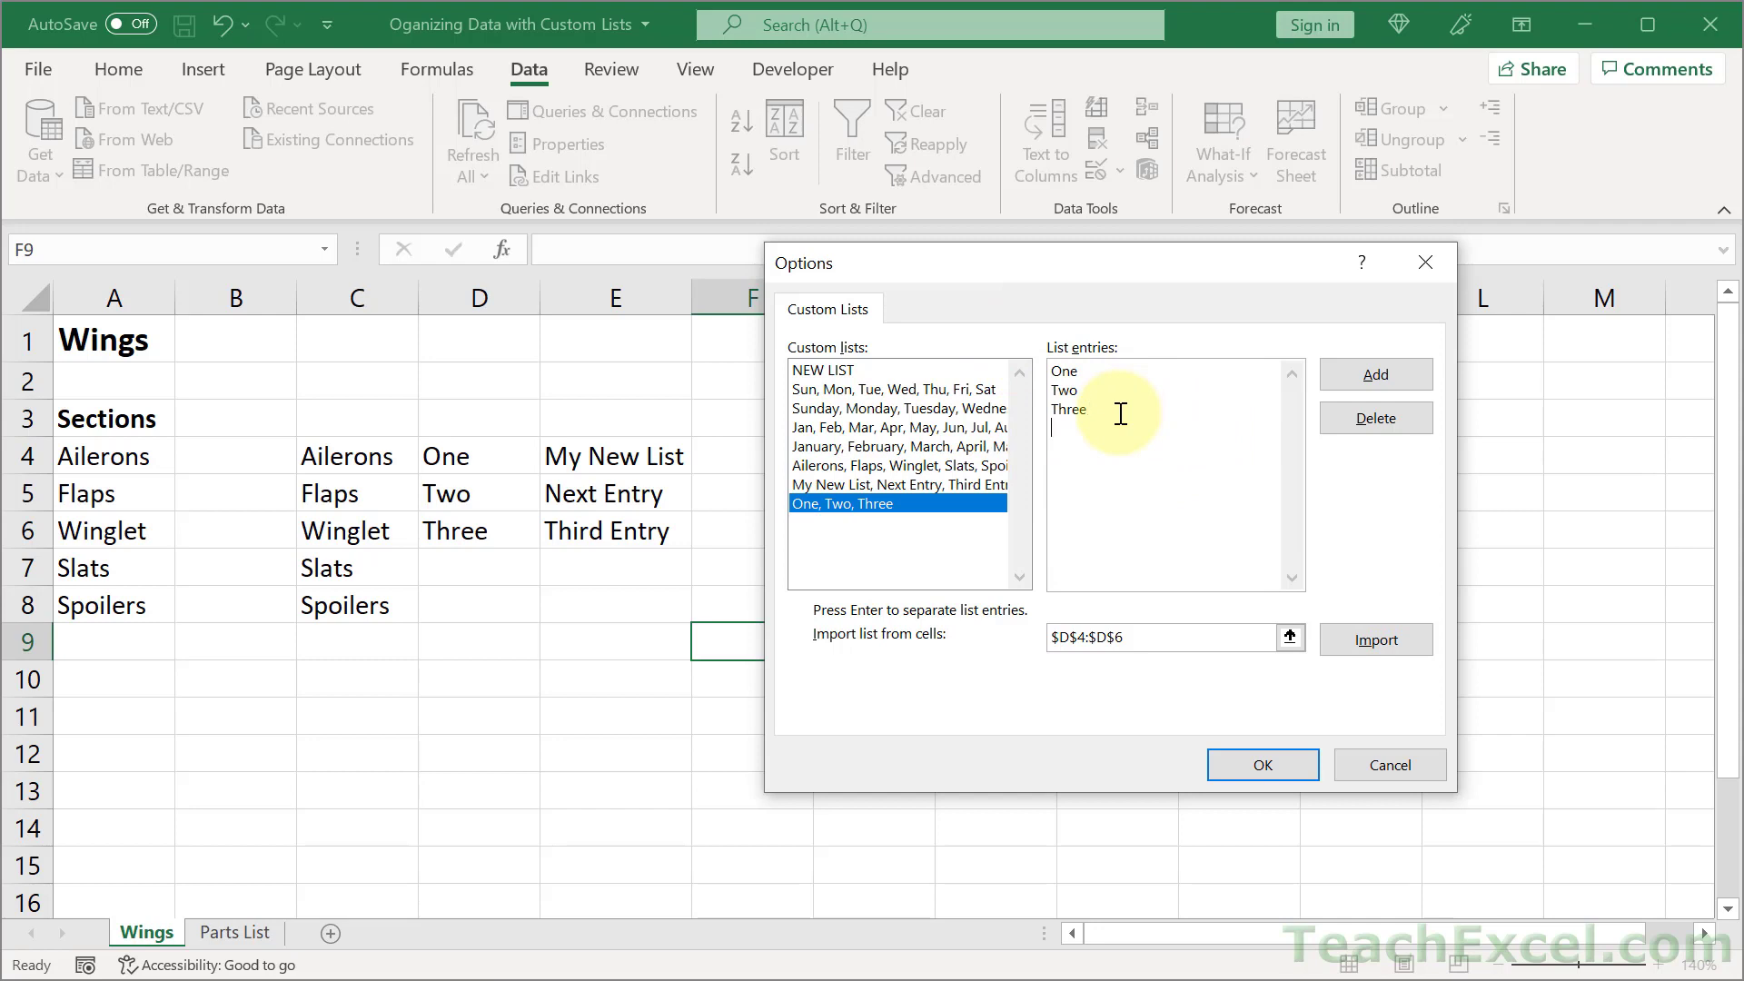
{"action": "type", "text": "Four"}
{"action": "left_click", "coordinate": [1370, 380]}
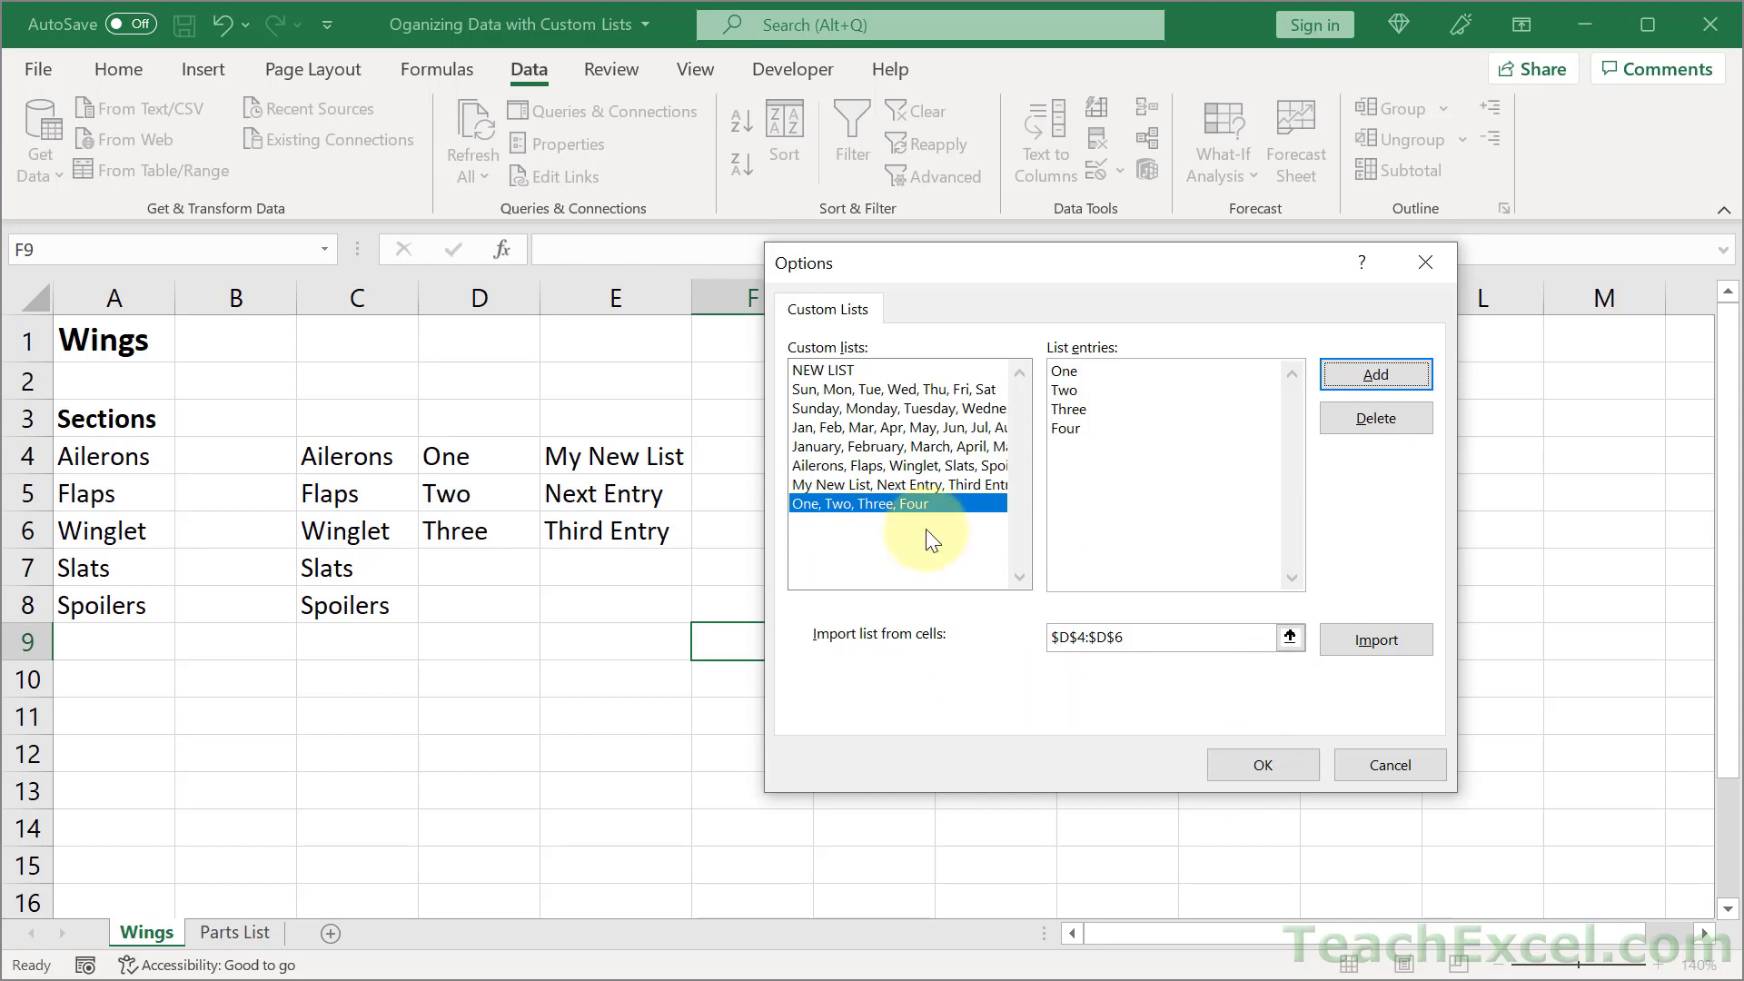
Delete the 'My New List, Next Entry, Third Entry' custom list and close Excel Options.
{"action": "left_click", "coordinate": [887, 485]}
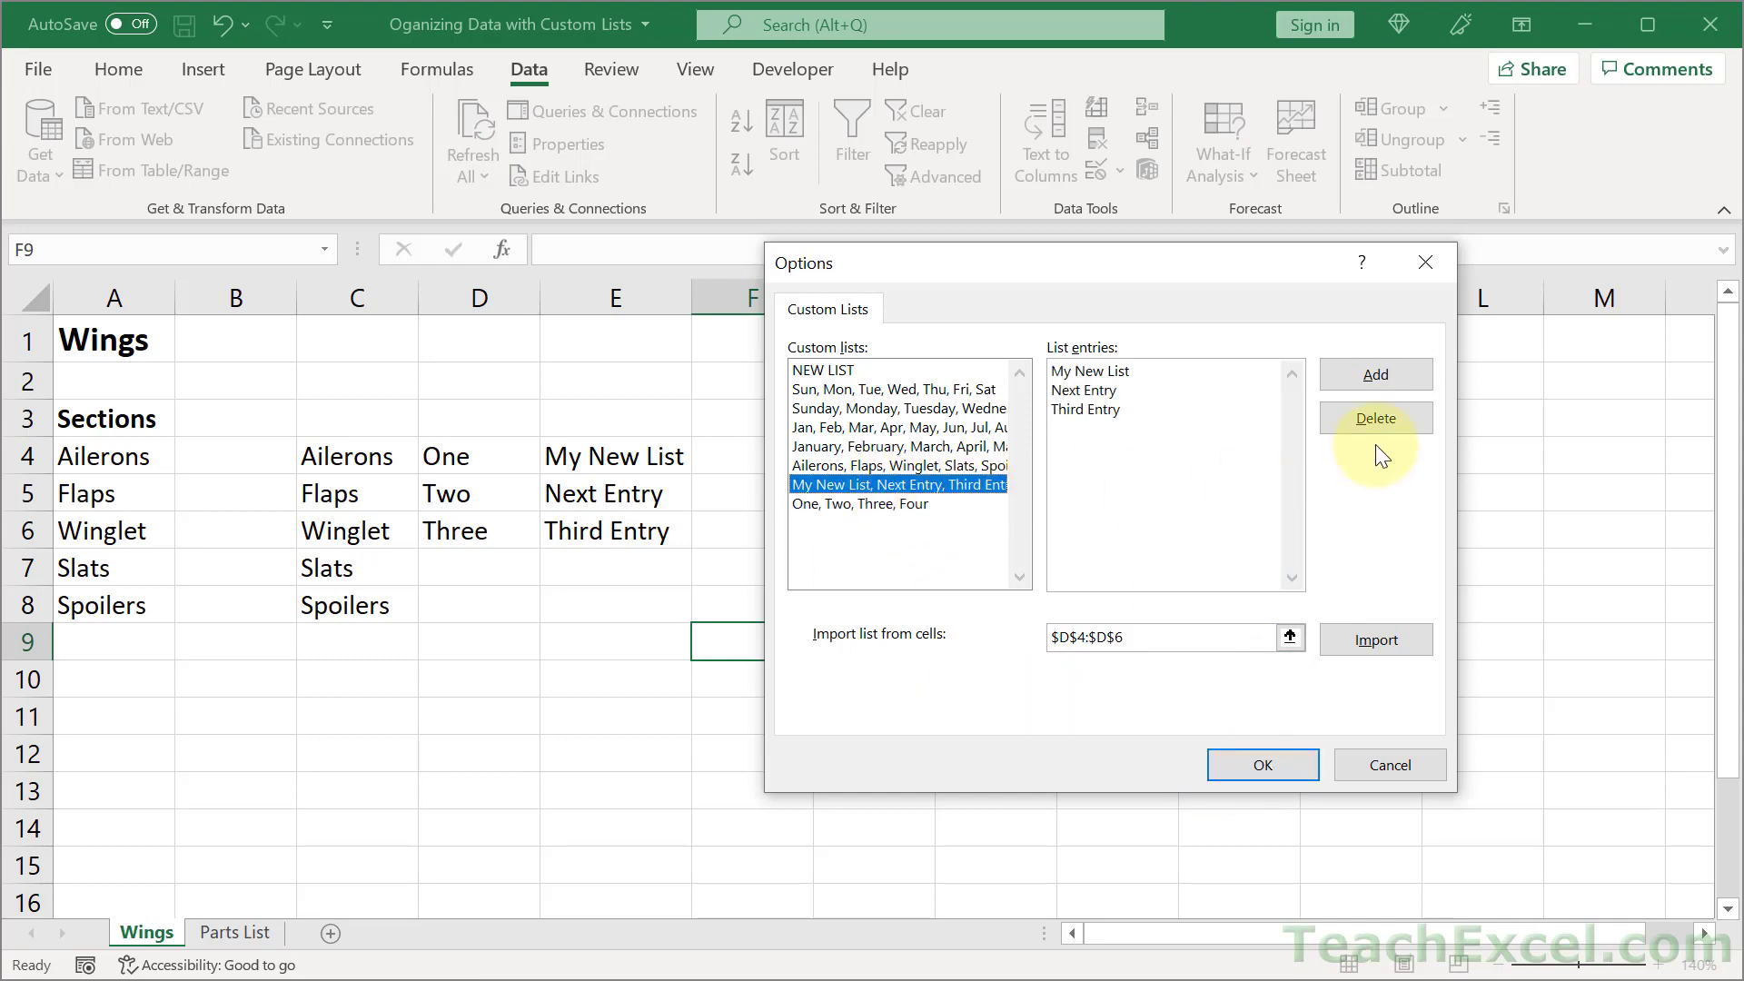
{"action": "left_click", "coordinate": [1395, 416]}
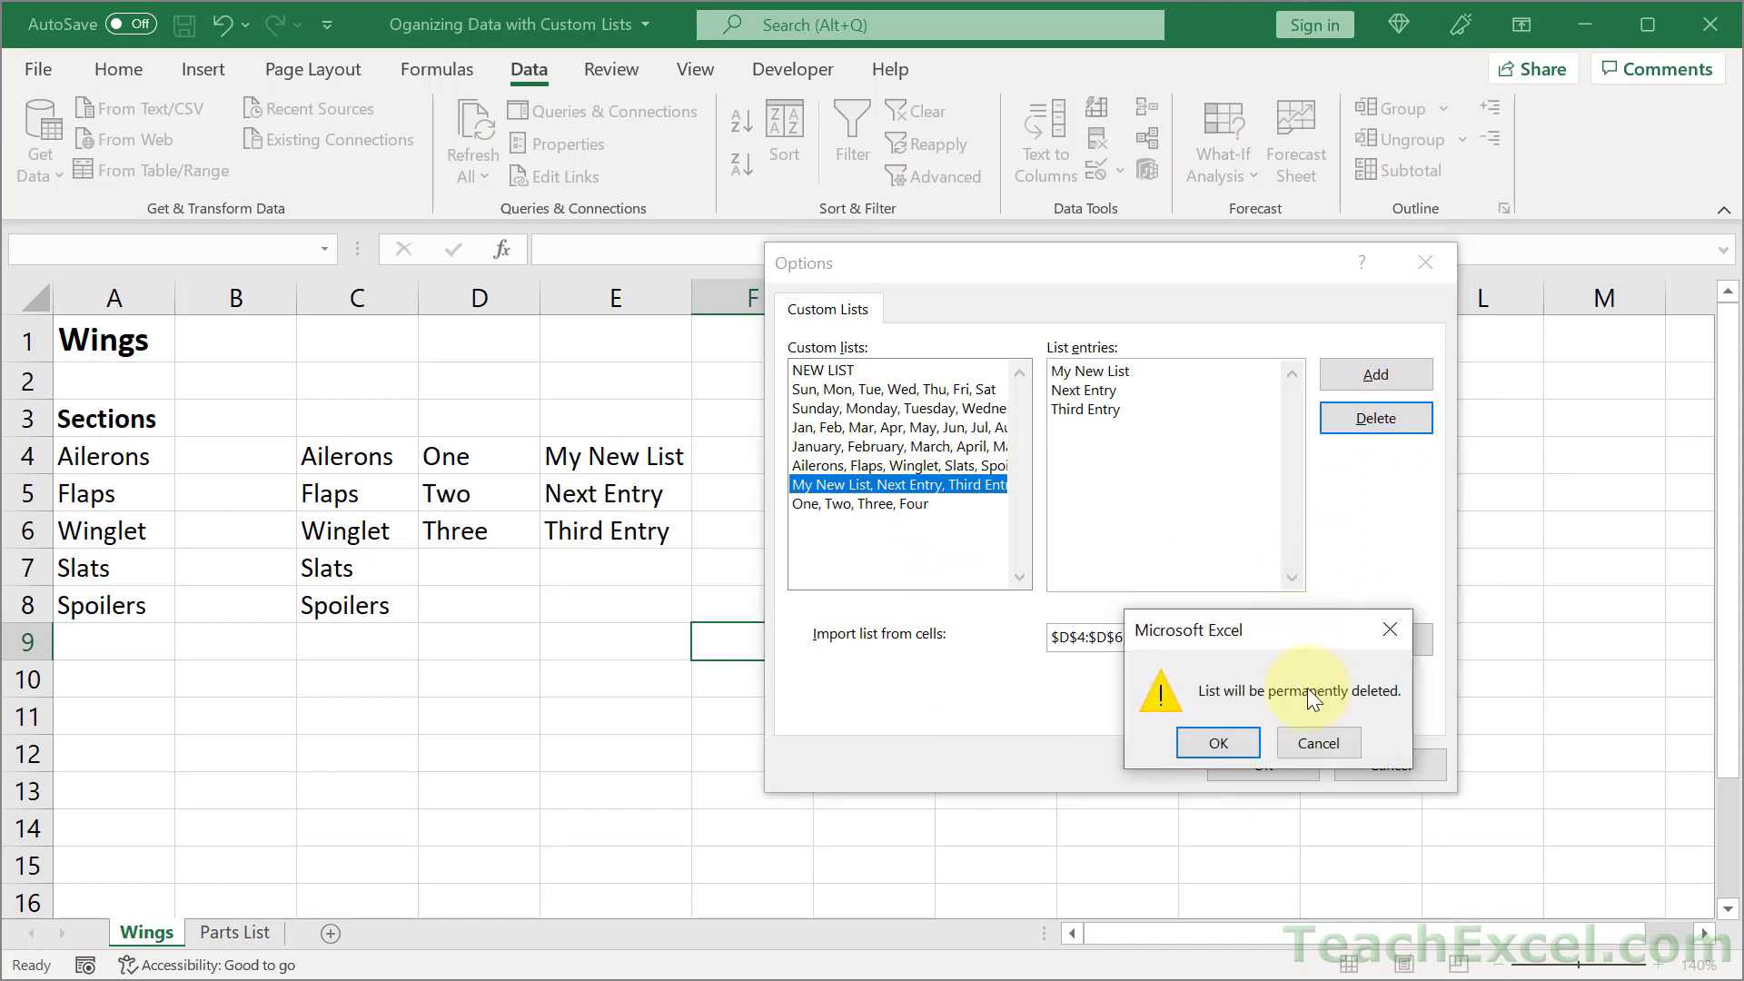
{"action": "left_click", "coordinate": [1219, 743]}
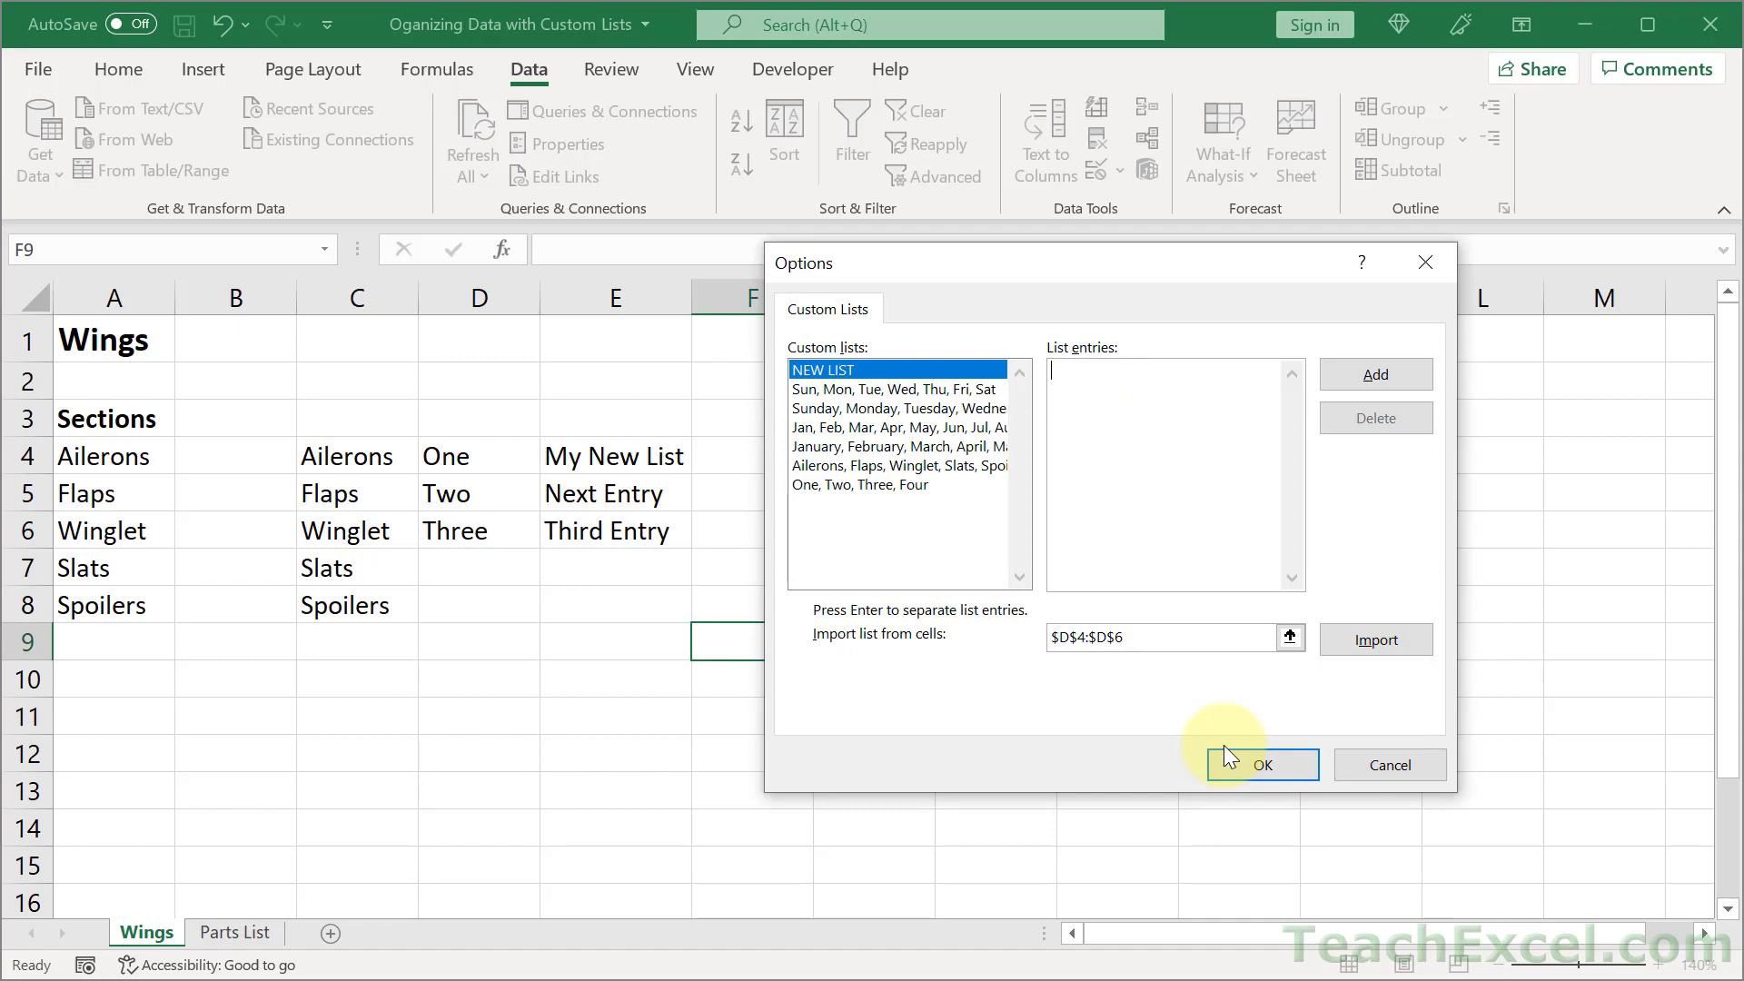
{"action": "left_click", "coordinate": [1383, 759]}
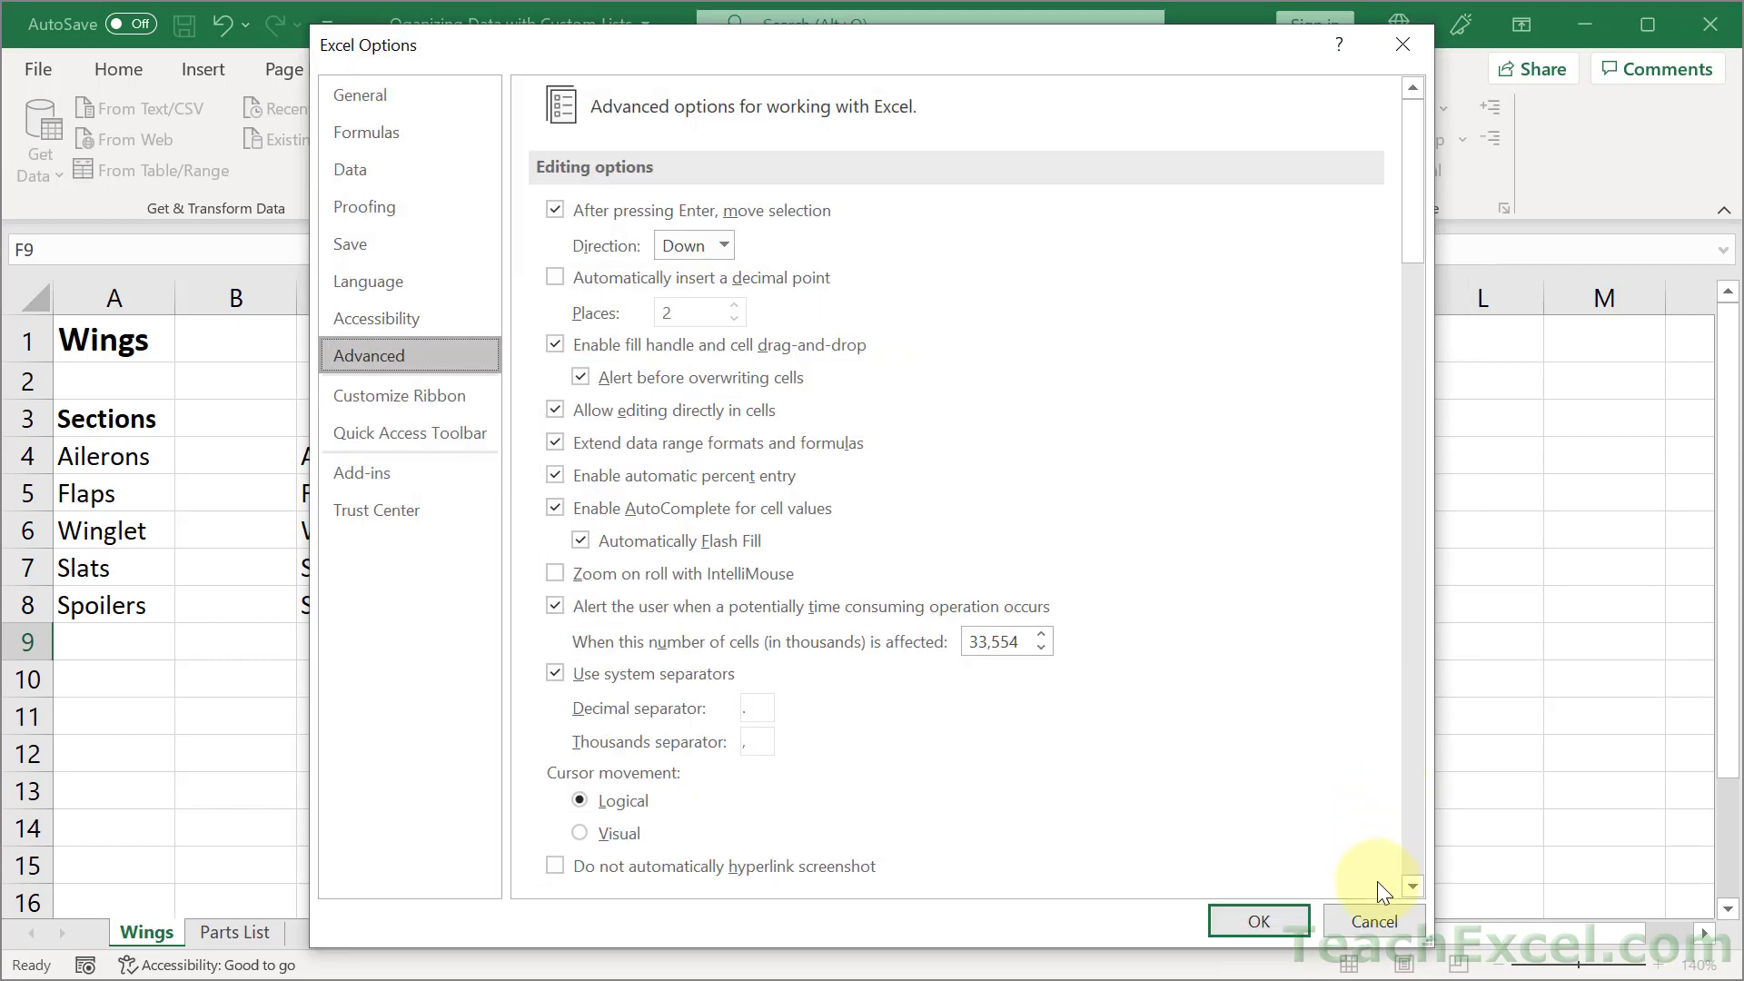
{"action": "left_click", "coordinate": [1374, 921]}
Go to the Parts List sheet, still sorted by Type from Ailerons through Spoilers.
{"action": "left_click", "coordinate": [804, 467]}
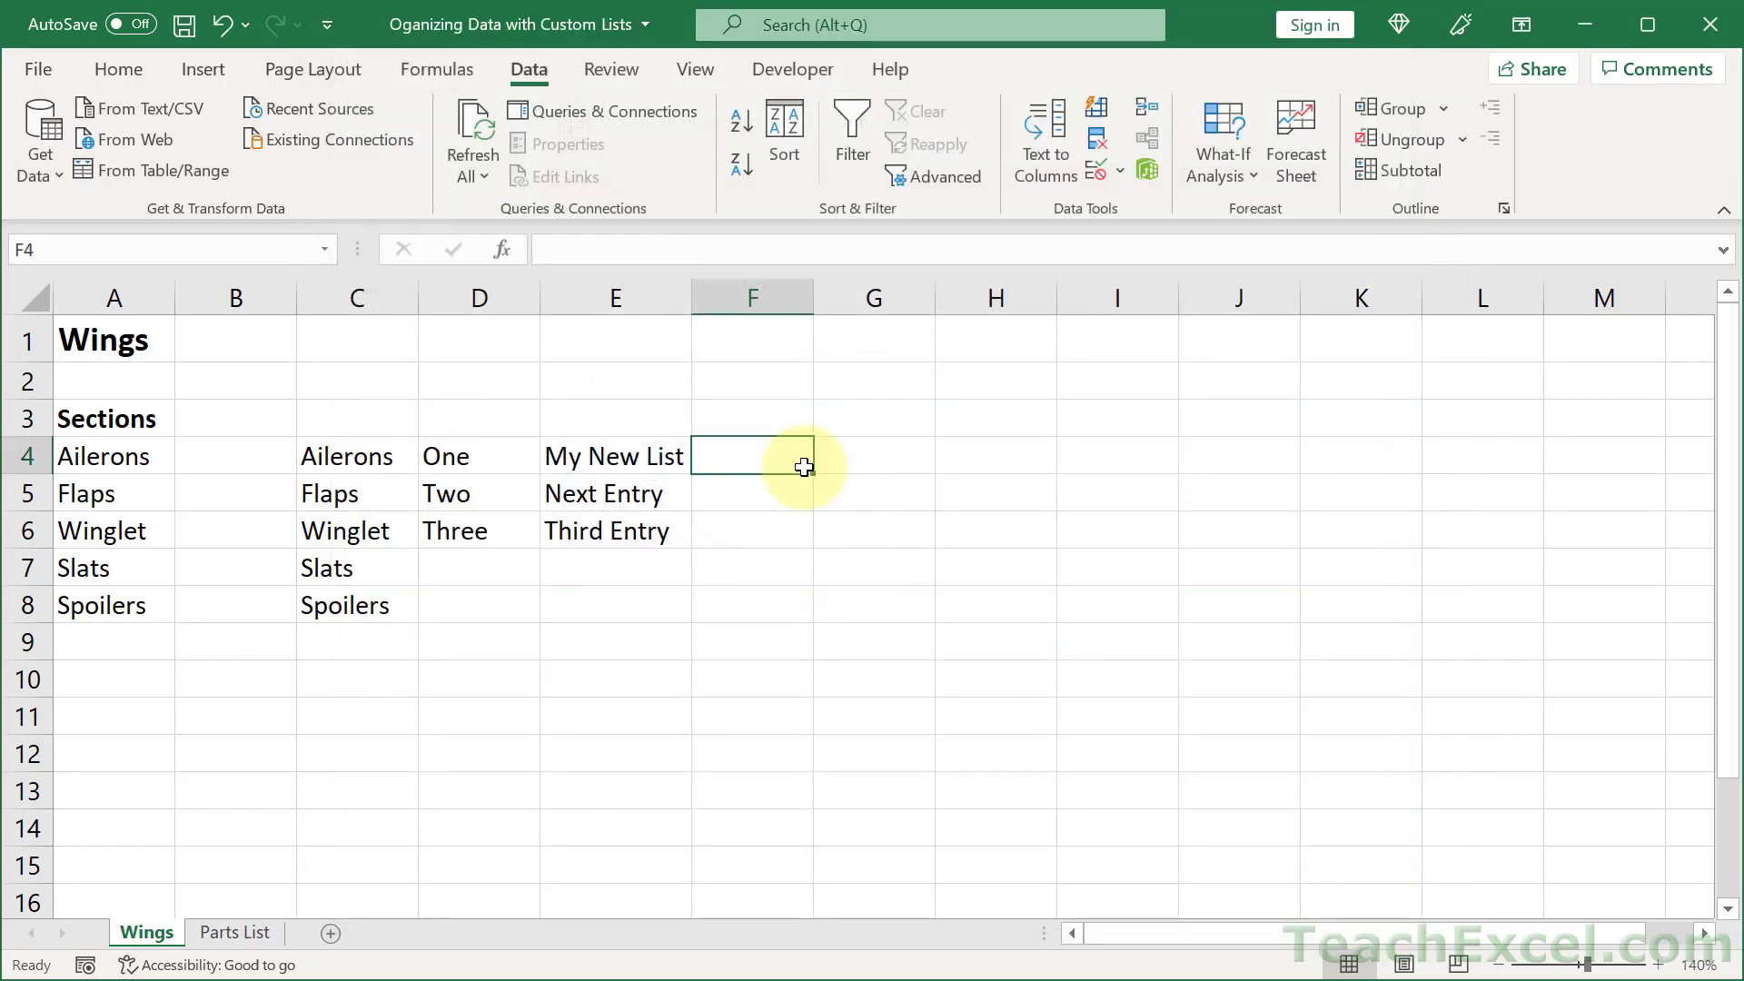
{"action": "left_click", "coordinate": [236, 932]}
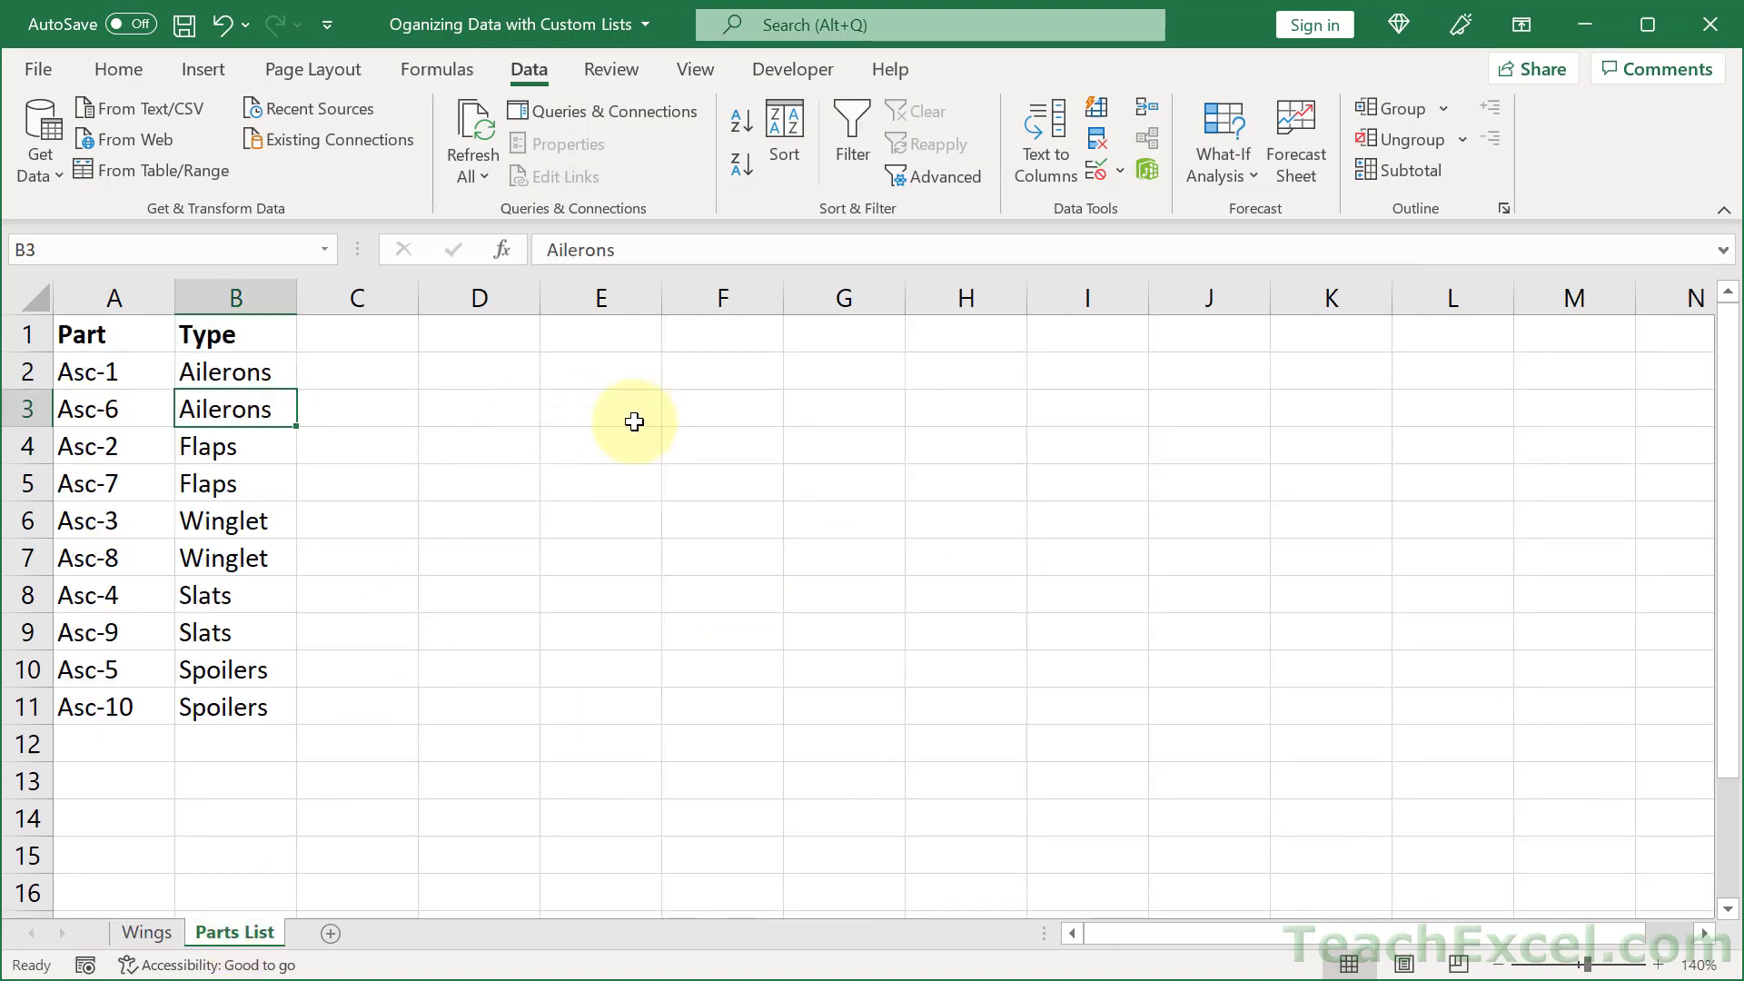
{"action": "left_click", "coordinate": [567, 461]}
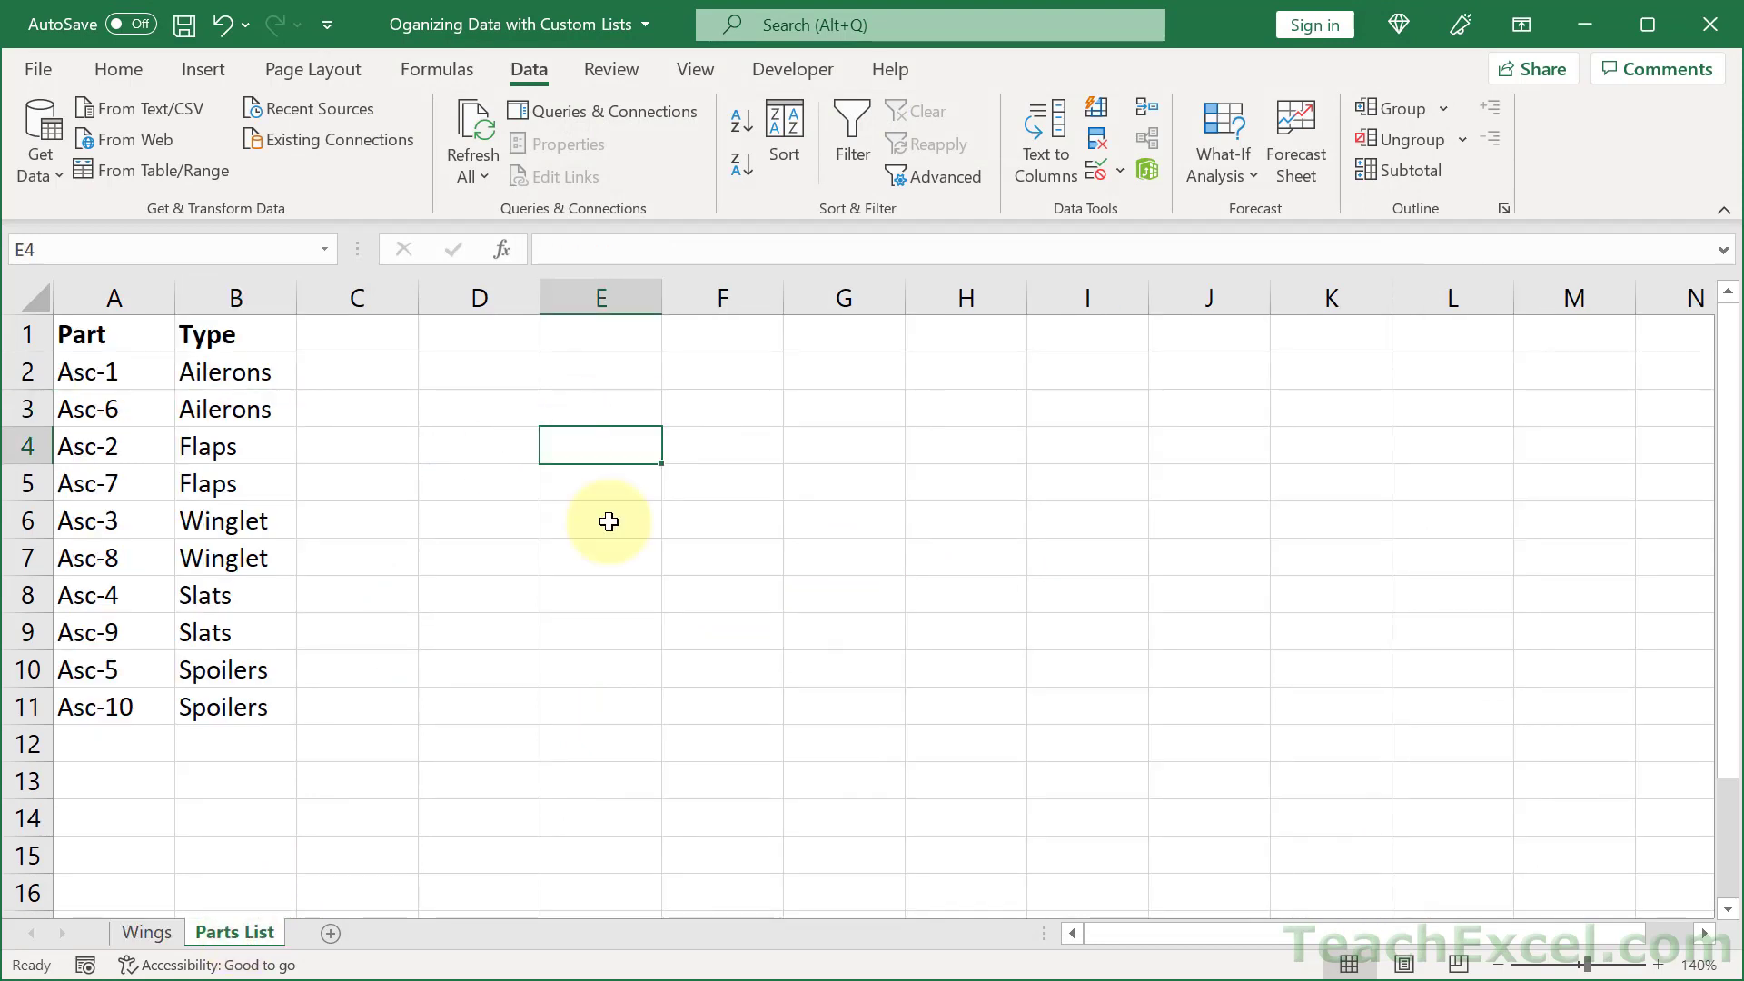